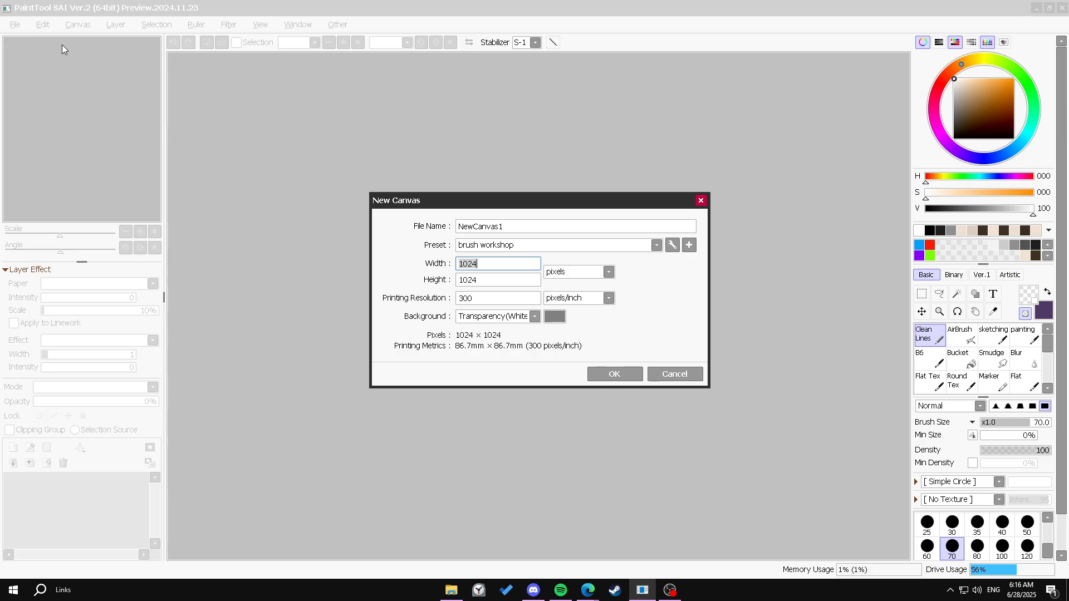
- Create a 1024 × 1024 pixel canvas at 300 pixels/inch and fill its first layer with black
{"action": "left_click", "coordinate": [492, 266]}
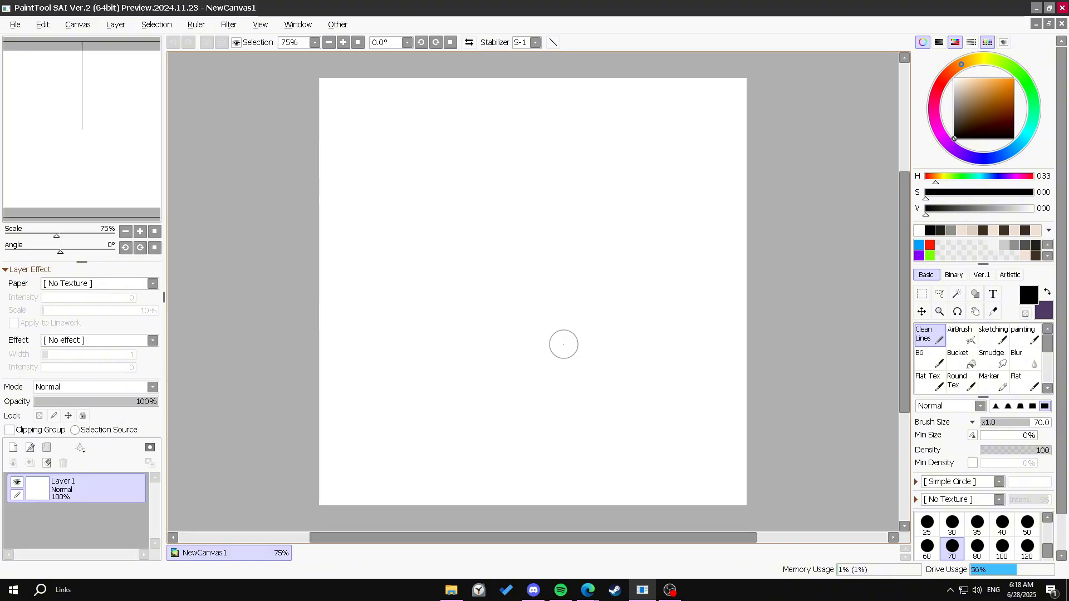
{"action": "key", "text": "g"}
{"action": "left_click", "coordinate": [561, 343]}
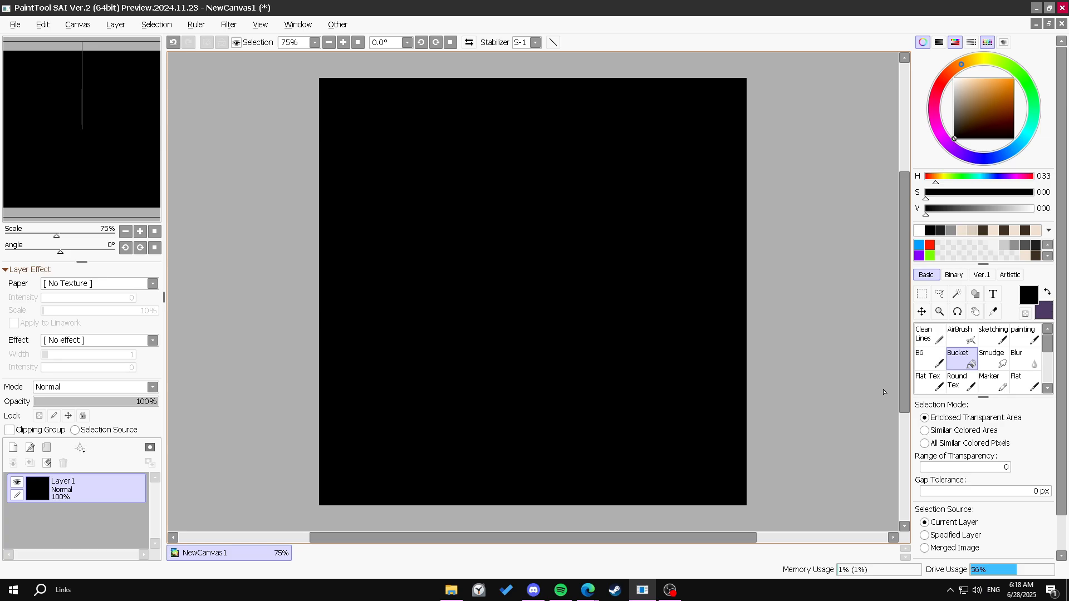
- Add a new layer, outline a freeform shape near the canvas centre with the lasso, and fill it with white
{"action": "left_click", "coordinate": [13, 448]}
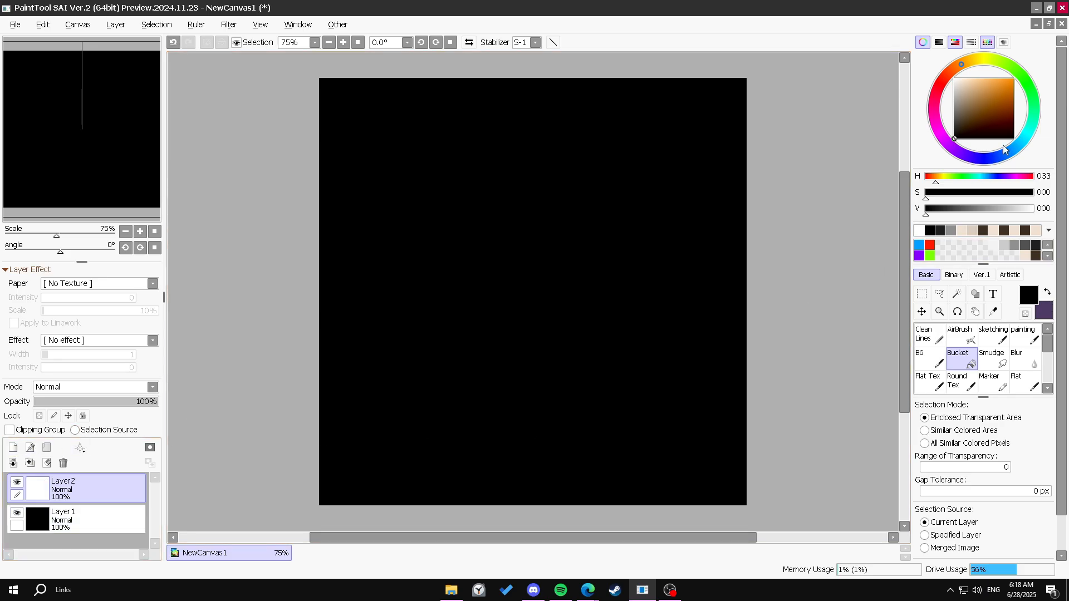
{"action": "left_click_drag", "start_coordinate": [1002, 137], "coordinate": [954, 79]}
{"action": "key", "text": "l"}
{"action": "mouse_move", "coordinate": [550, 187]}
{"action": "left_mouse_down"}
{"action": "mouse_move", "coordinate": [567, 199]}
{"action": "mouse_move", "coordinate": [518, 306]}
{"action": "mouse_move", "coordinate": [429, 215]}
{"action": "mouse_move", "coordinate": [551, 185]}
{"action": "left_mouse_up"}
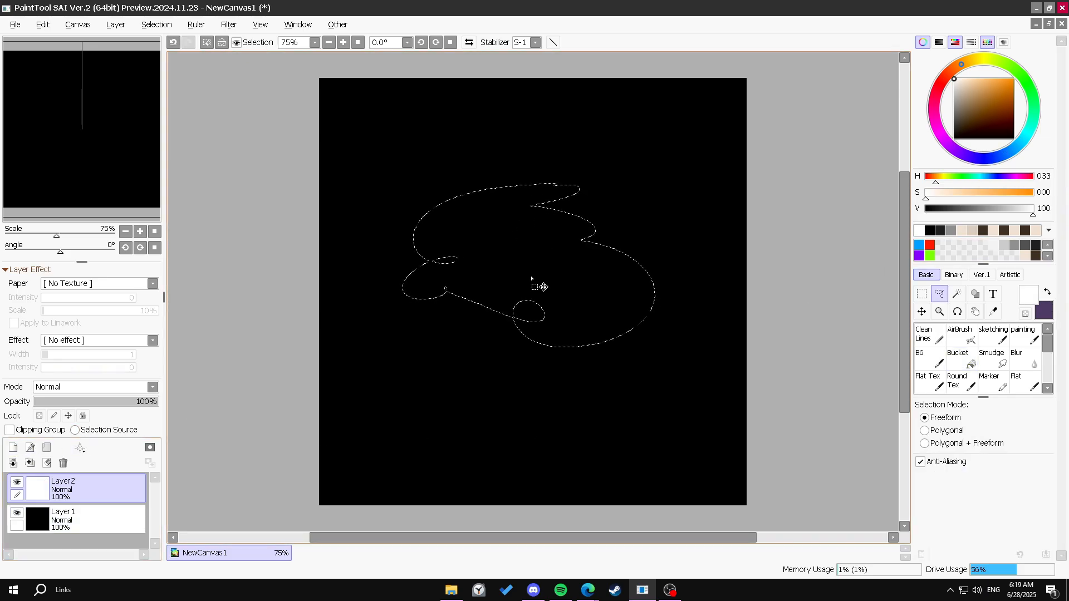
{"action": "key", "text": "g"}
{"action": "left_click", "coordinate": [544, 281]}
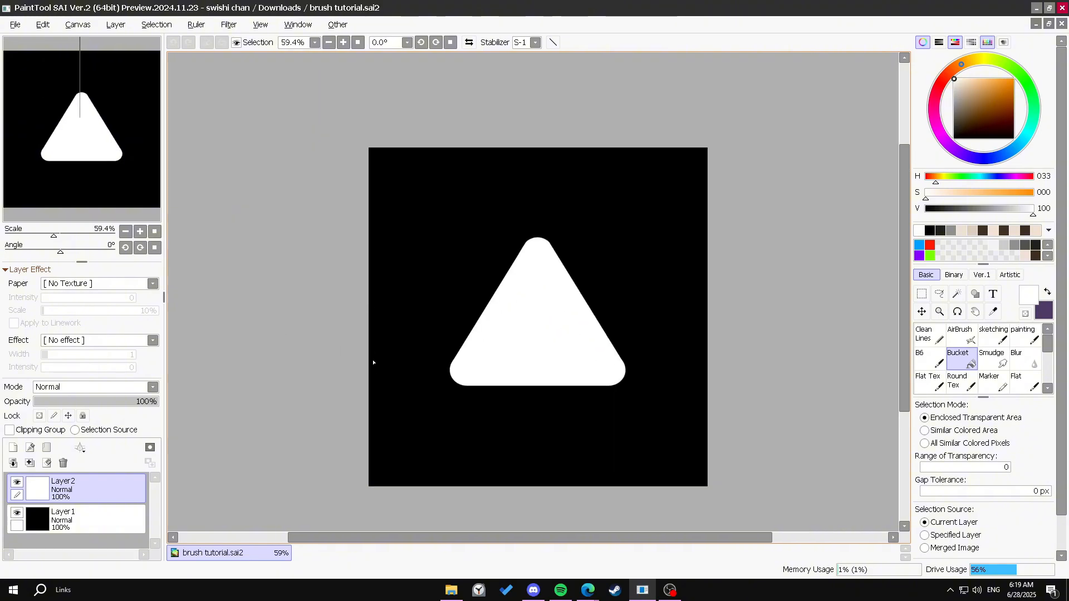
- Export the triangle canvas to the Downloads folder as a .bmp file named "brush tutorial"
{"action": "left_click", "coordinate": [15, 24]}
{"action": "mouse_move", "coordinate": [34, 165]}
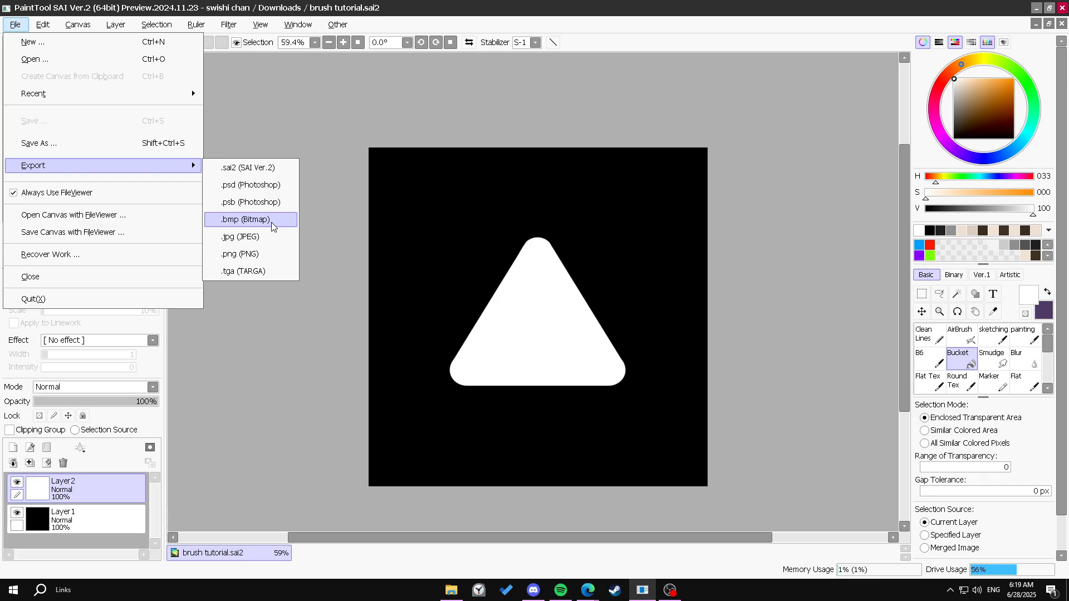
{"action": "left_click", "coordinate": [272, 219]}
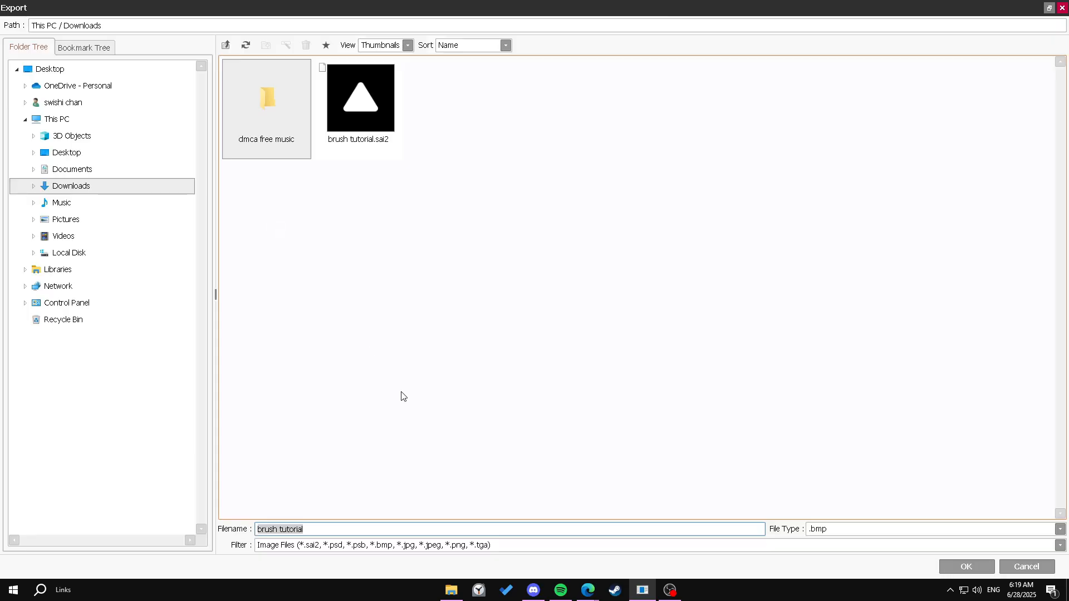
{"action": "left_click", "coordinate": [966, 566]}
- Check the bit depth in the detailed file properties of brush tutorial.bmp in the Downloads folder
{"action": "right_click", "coordinate": [401, 180]}
{"action": "left_click", "coordinate": [453, 543]}
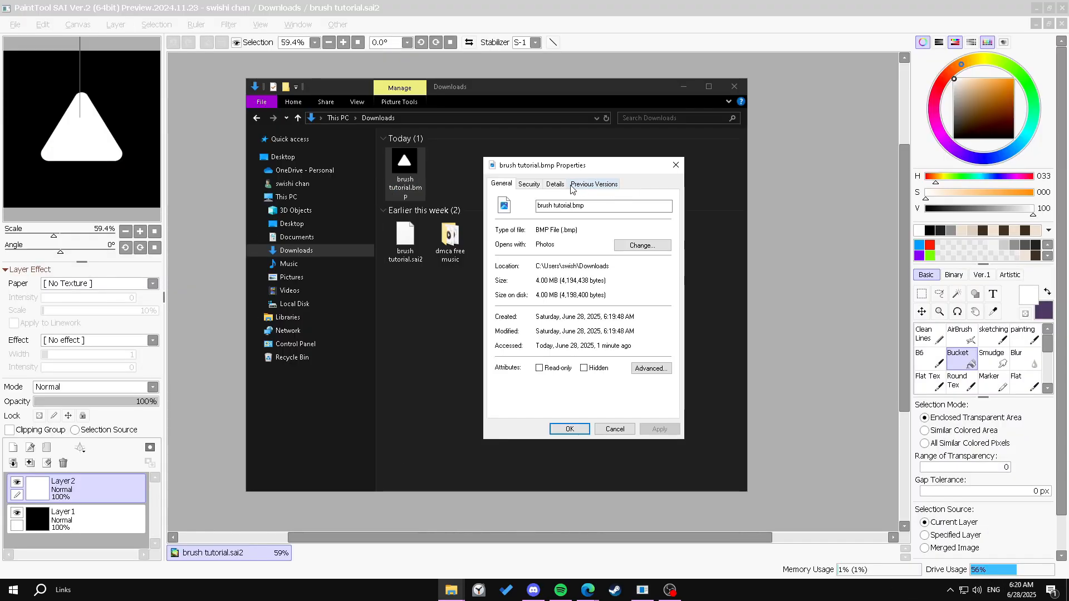
{"action": "left_click", "coordinate": [555, 184]}
{"action": "left_click", "coordinate": [512, 259]}
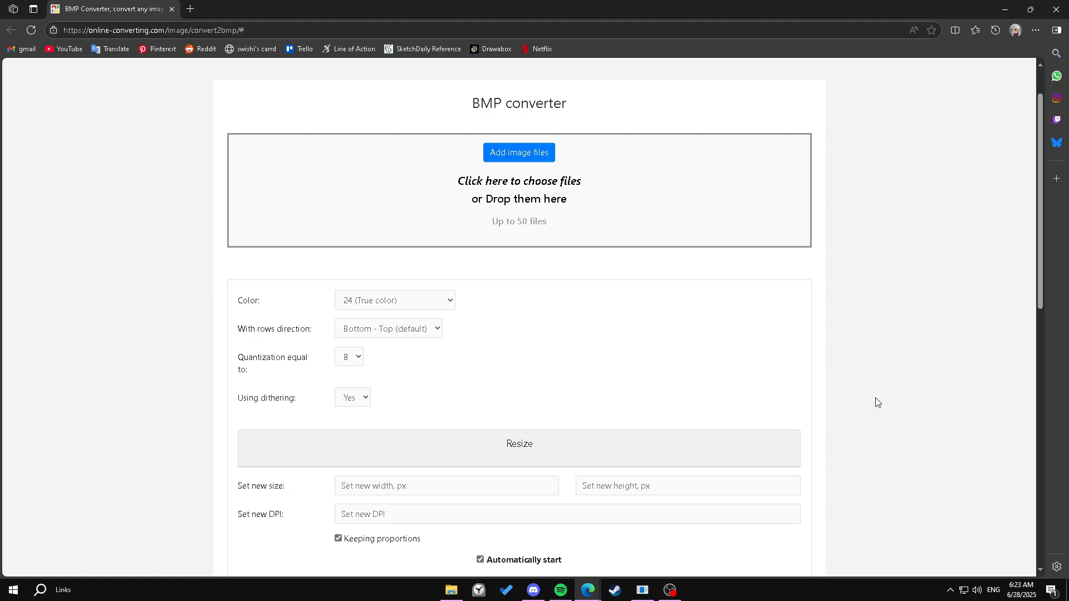
- In the online BMP converter, set the color to 8 (Indexed) and upload brush tutorial.bmp for conversion
{"action": "left_click", "coordinate": [375, 303]}
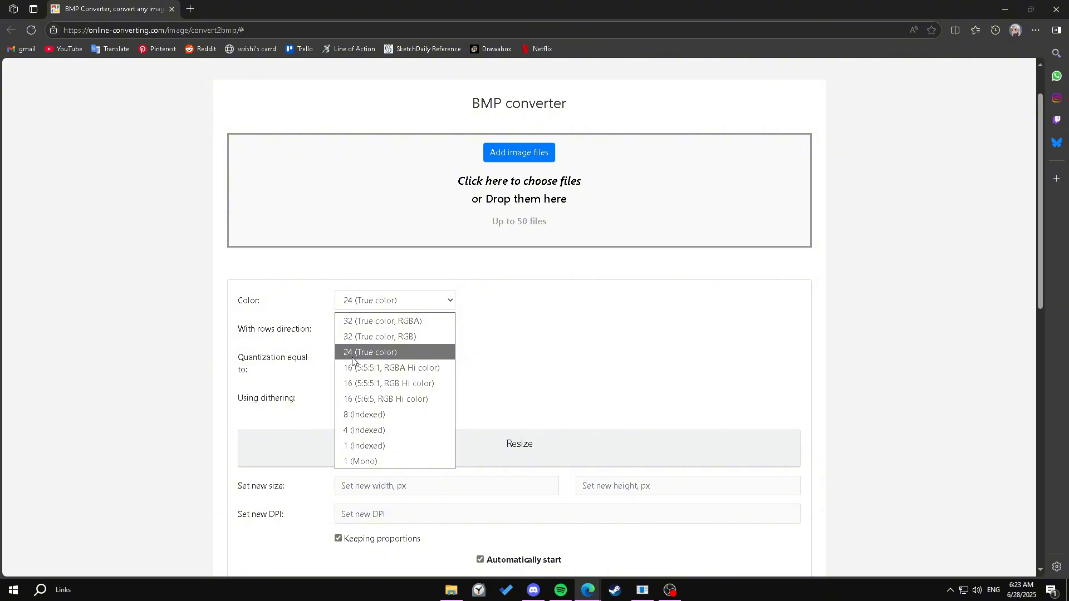
{"action": "left_click", "coordinate": [388, 416]}
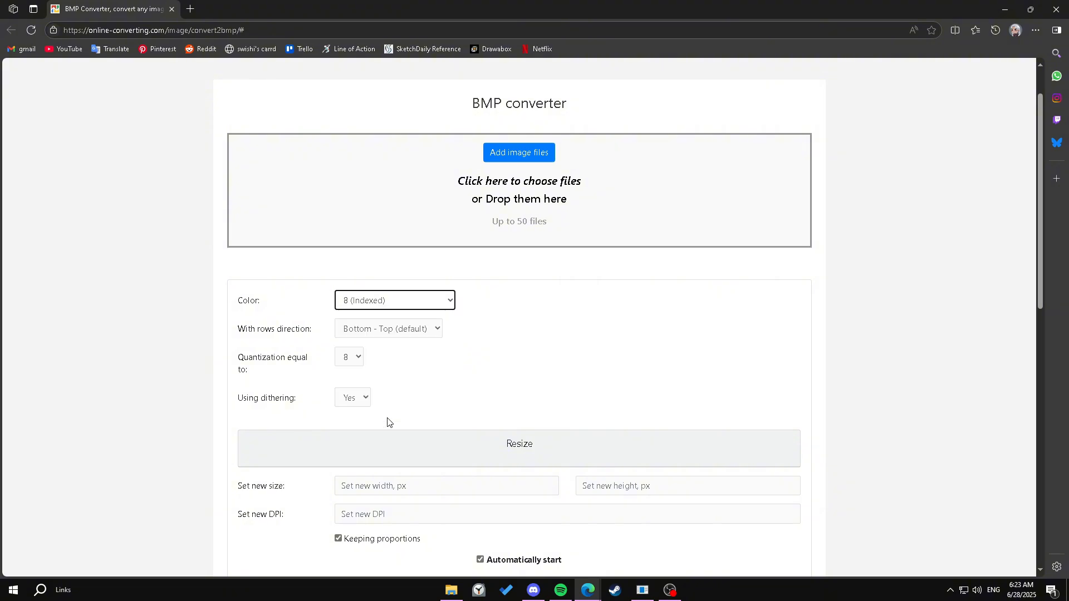
{"action": "left_click", "coordinate": [524, 159]}
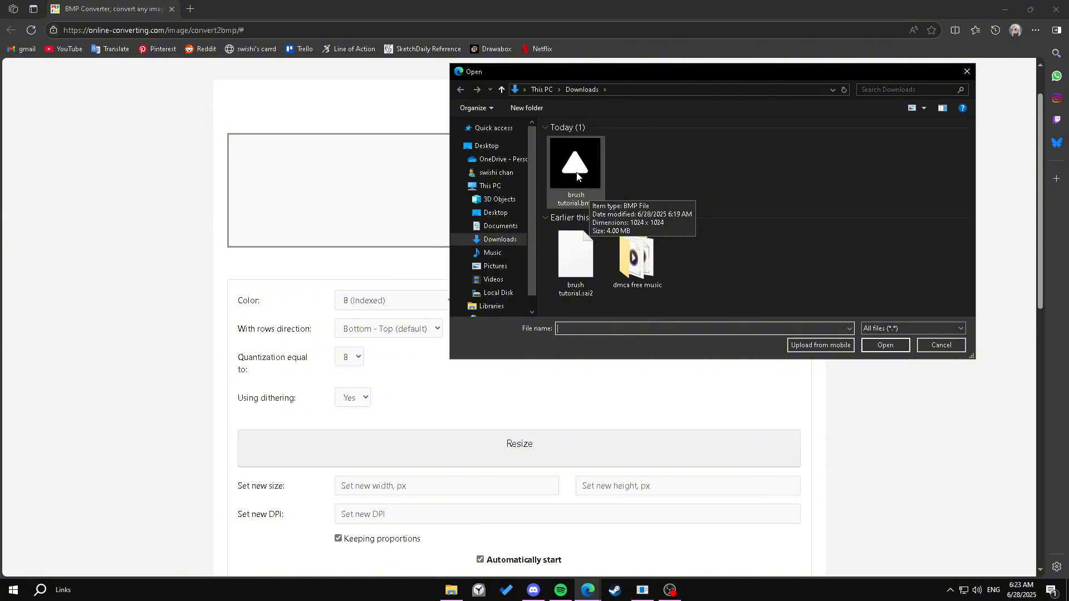
{"action": "left_click", "coordinate": [577, 176]}
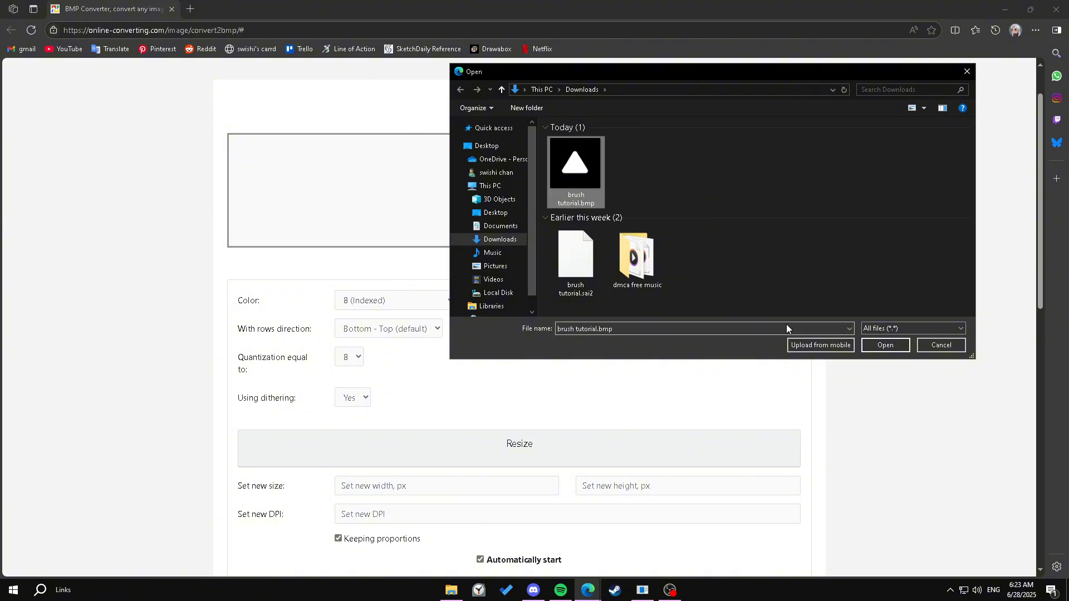
{"action": "left_click", "coordinate": [886, 346]}
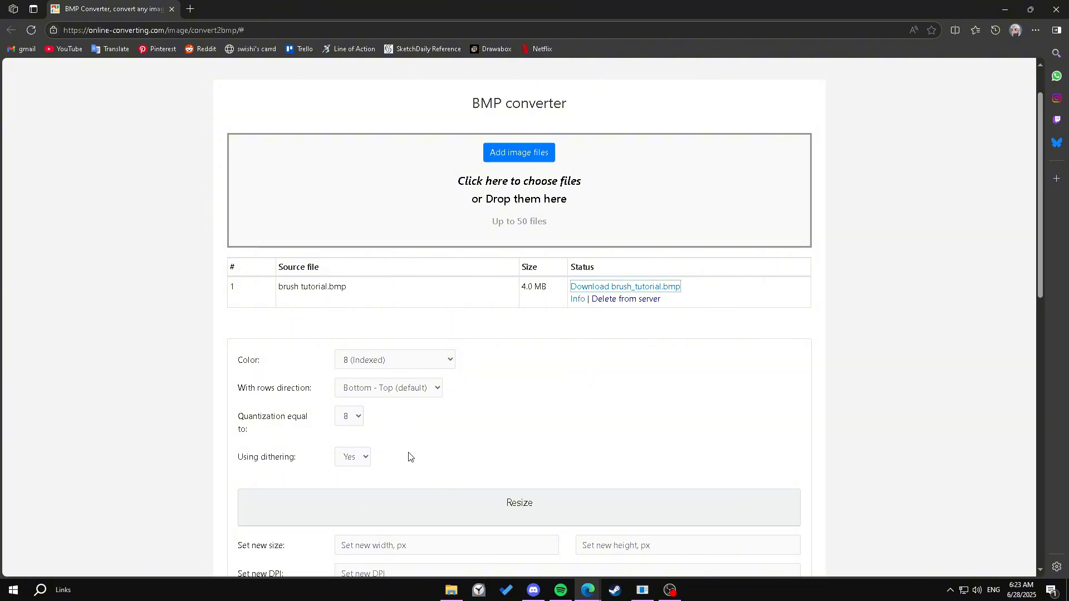
- Download the converted file brush_tutorial.bmp from the converter page
{"action": "scroll", "coordinate": [446, 506], "scroll_direction": "down", "scroll_amount": 4}
{"action": "scroll", "coordinate": [437, 506], "scroll_direction": "up", "scroll_amount": 5}
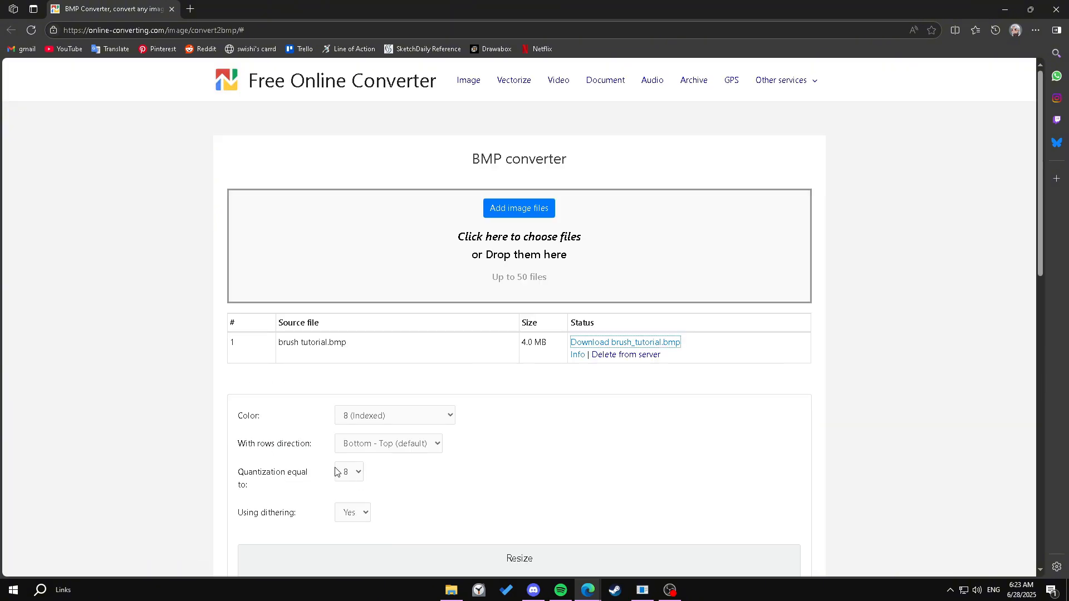
{"action": "scroll", "coordinate": [445, 451], "scroll_direction": "down", "scroll_amount": 1}
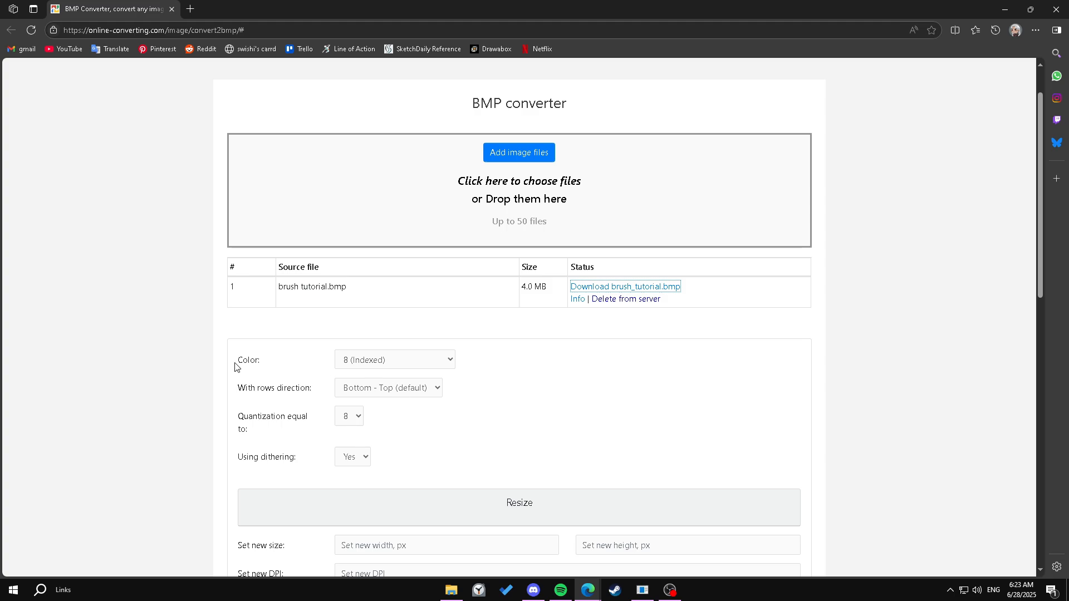
{"action": "left_click", "coordinate": [641, 287]}
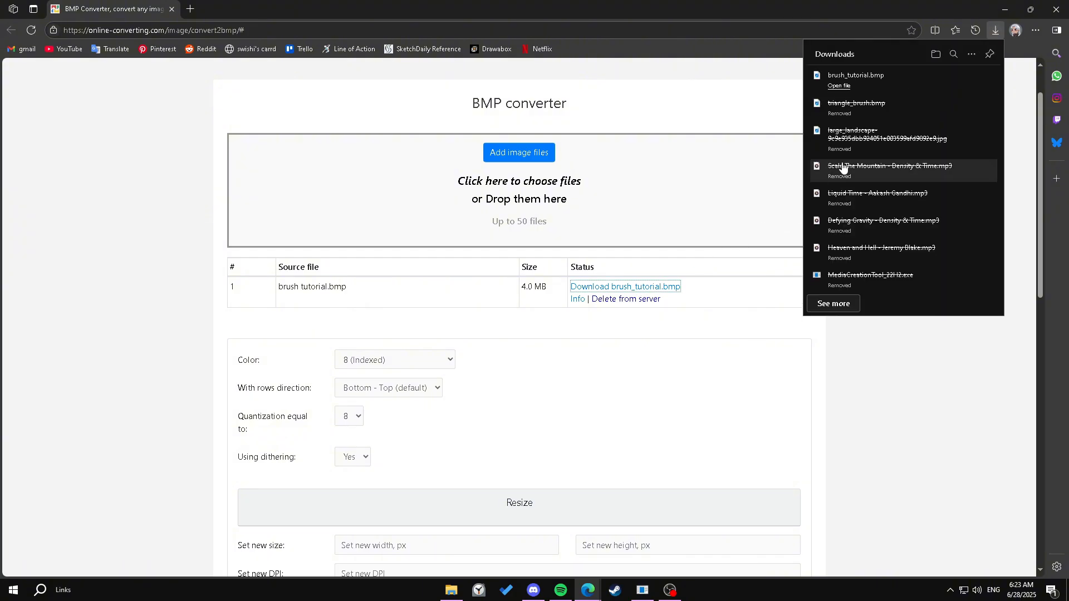
- Switch to File Explorer's Downloads folder and check the bit depth in the detailed properties of brush_tutorial.bmp
{"action": "left_click", "coordinate": [450, 592]}
{"action": "left_click_drag", "start_coordinate": [474, 101], "coordinate": [534, 127]}
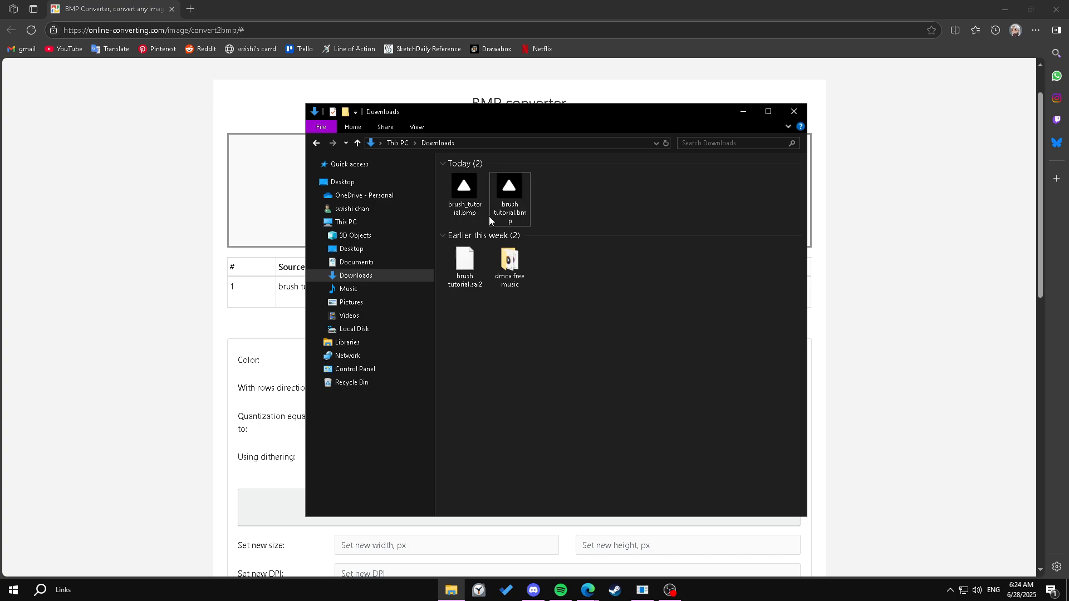
{"action": "right_click", "coordinate": [467, 213]}
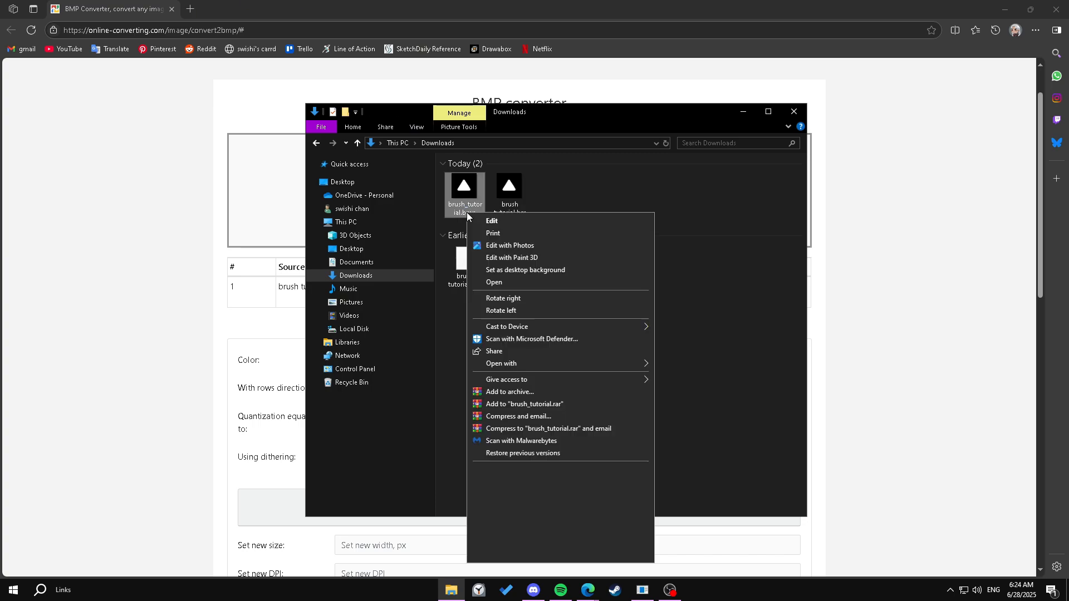
{"action": "left_click", "coordinate": [535, 556]}
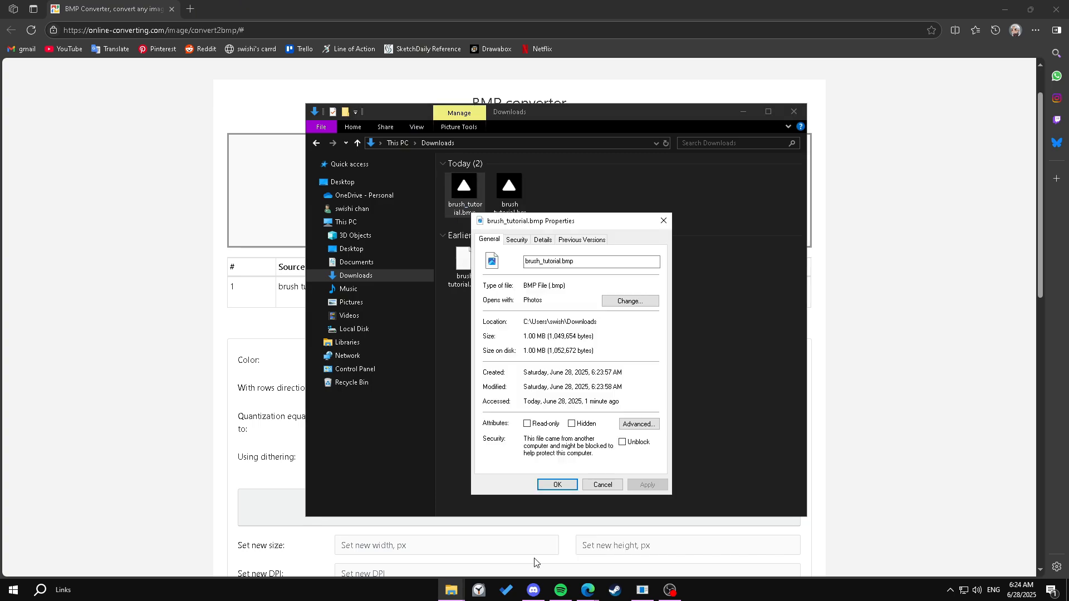
{"action": "left_click", "coordinate": [543, 240]}
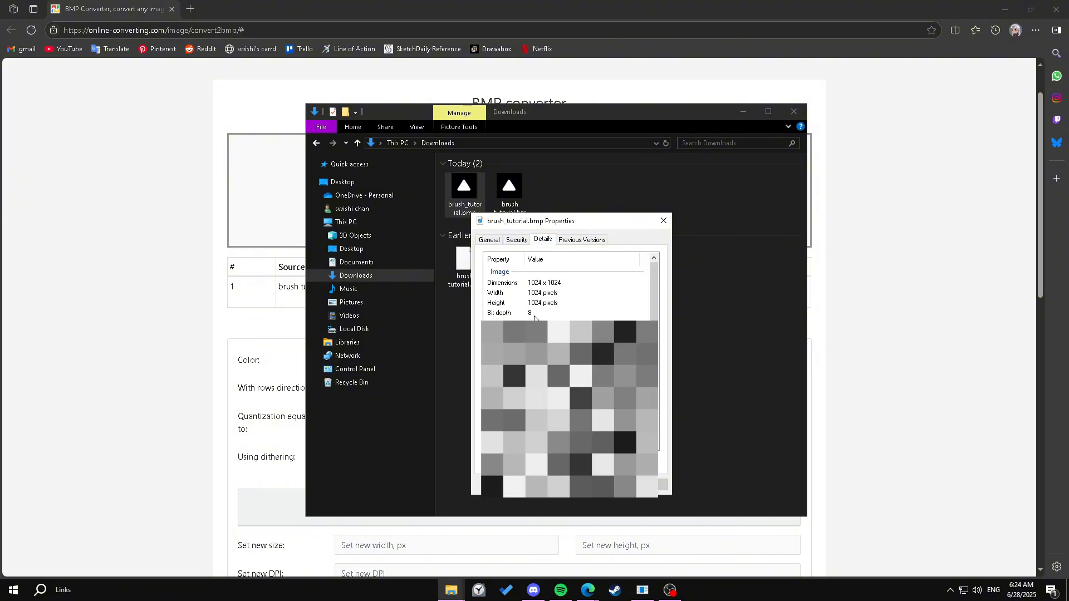
{"action": "left_click", "coordinate": [558, 485]}
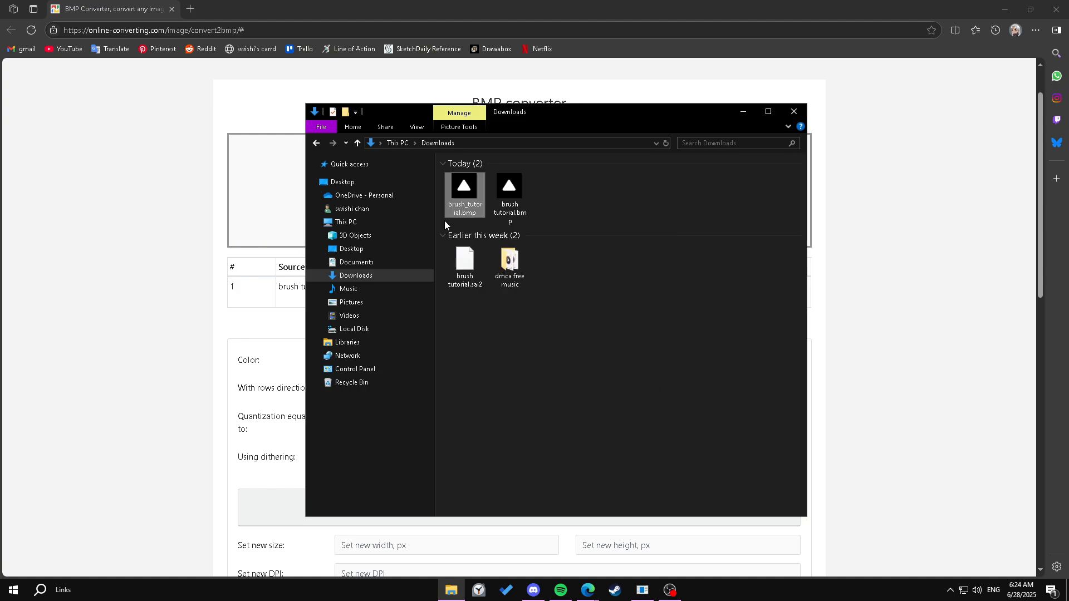
- Copy brush_tutorial.bmp from Downloads into Documents > SYSTEMAX Software Development > SAIv2 > settings > brushfom > brshape
{"action": "right_click", "coordinate": [466, 194]}
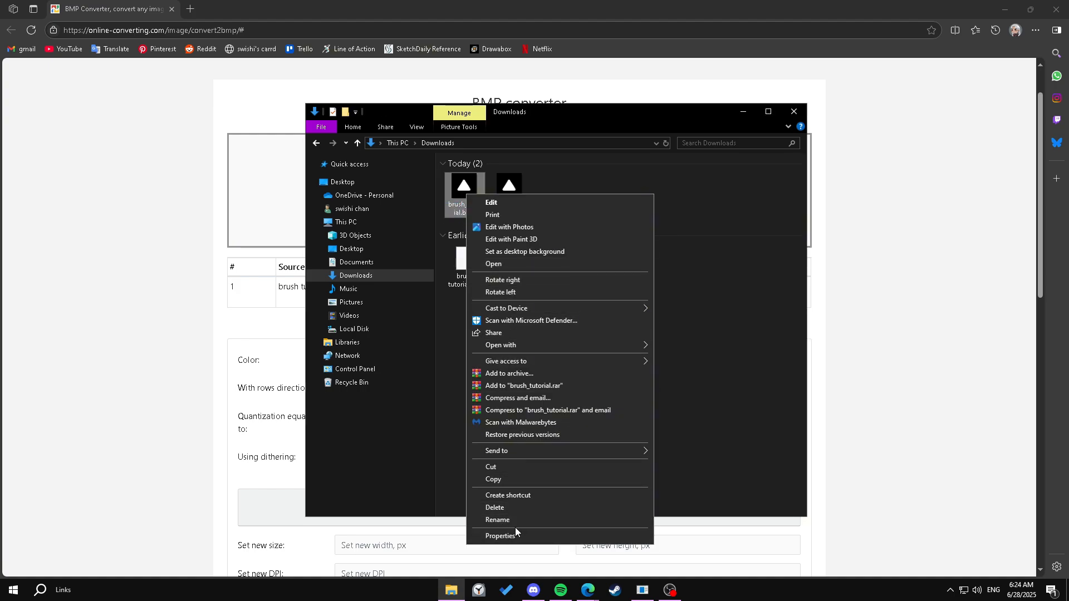
{"action": "left_click", "coordinate": [520, 479]}
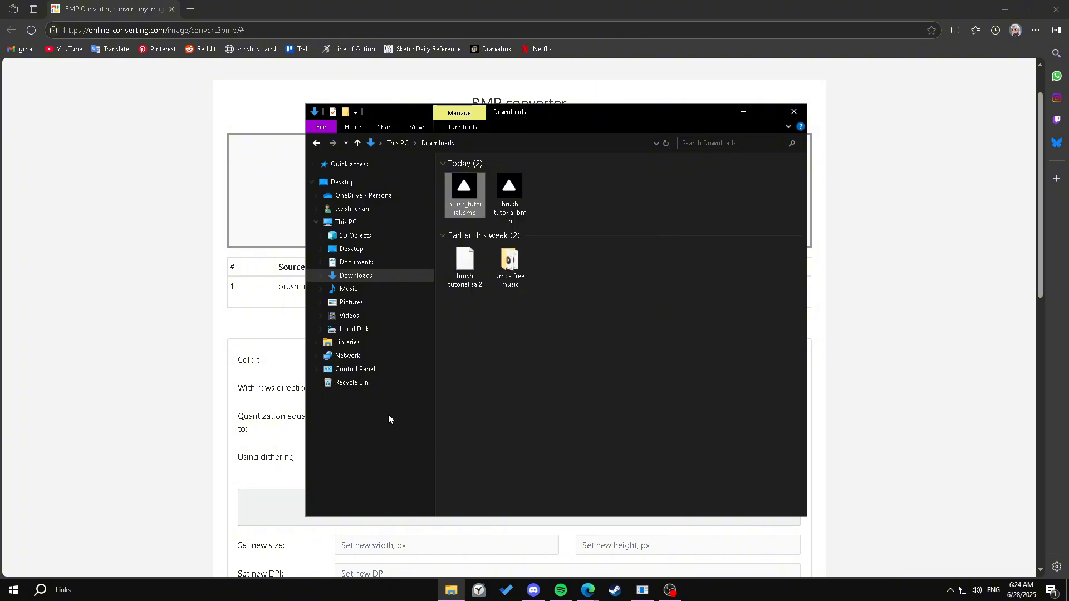
{"action": "left_click", "coordinate": [355, 262]}
{"action": "double_click", "coordinate": [482, 179]}
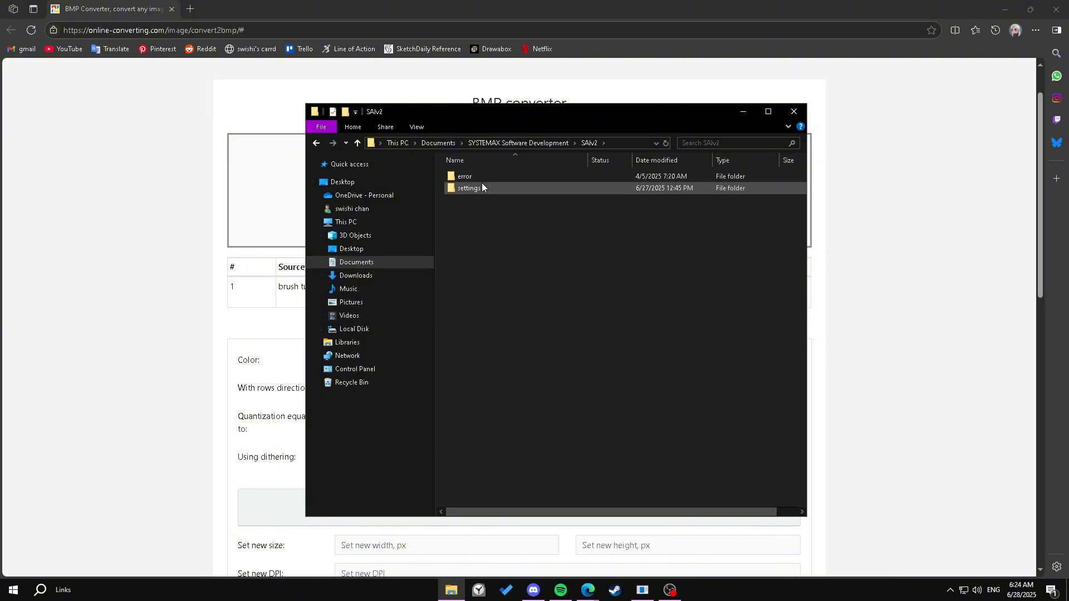
{"action": "left_click", "coordinate": [487, 189]}
{"action": "double_click", "coordinate": [486, 190]}
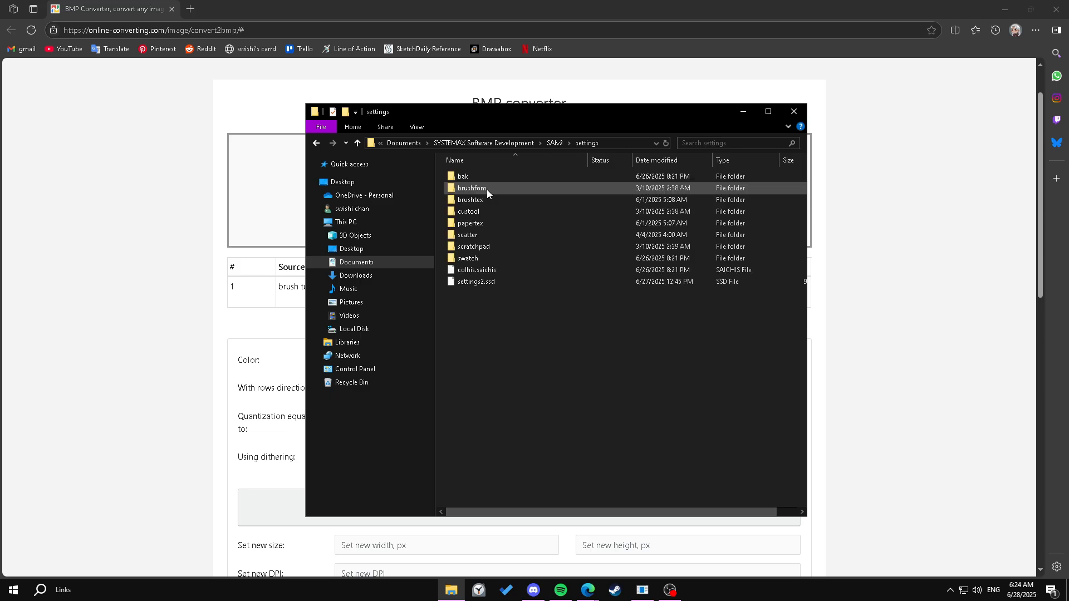
{"action": "double_click", "coordinate": [496, 189]}
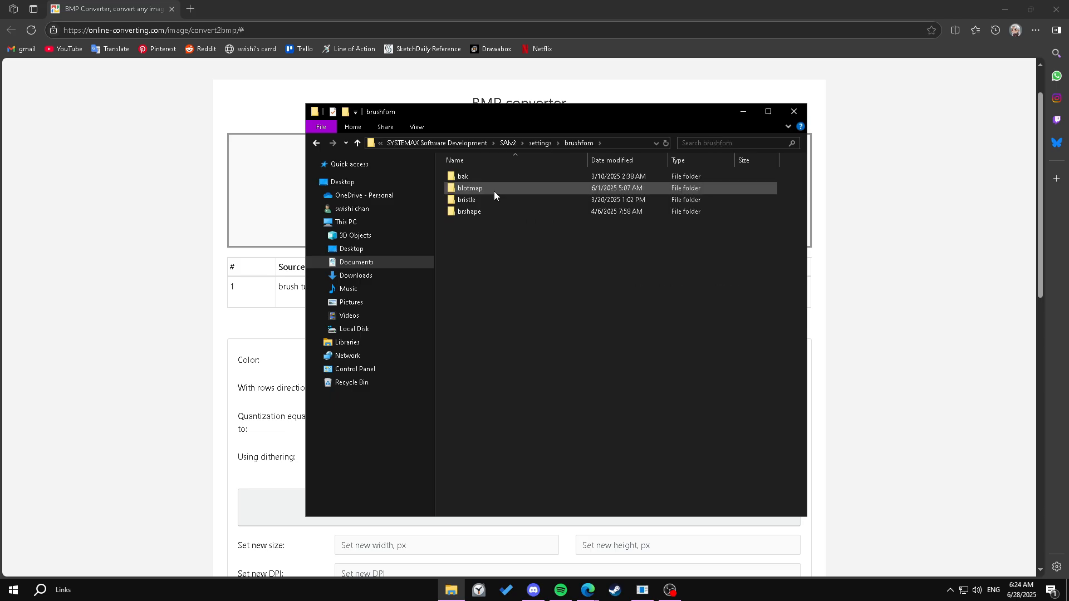
{"action": "double_click", "coordinate": [494, 191]}
{"action": "scroll", "coordinate": [555, 287], "scroll_direction": "down", "scroll_amount": 5}
{"action": "scroll", "coordinate": [554, 286], "scroll_direction": "down", "scroll_amount": 15}
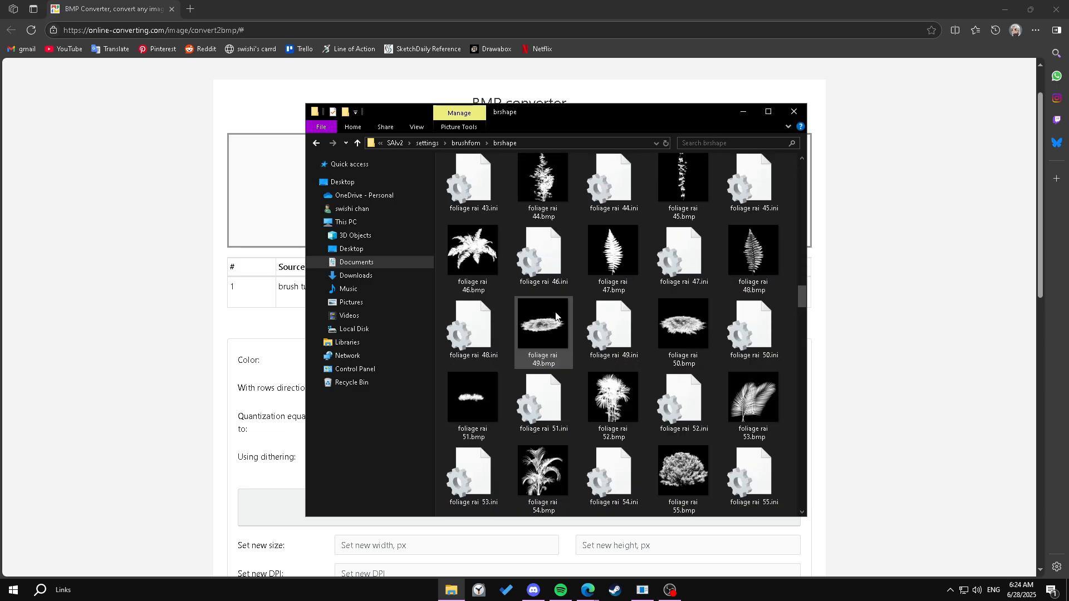
{"action": "scroll", "coordinate": [634, 440], "scroll_direction": "down", "scroll_amount": 8}
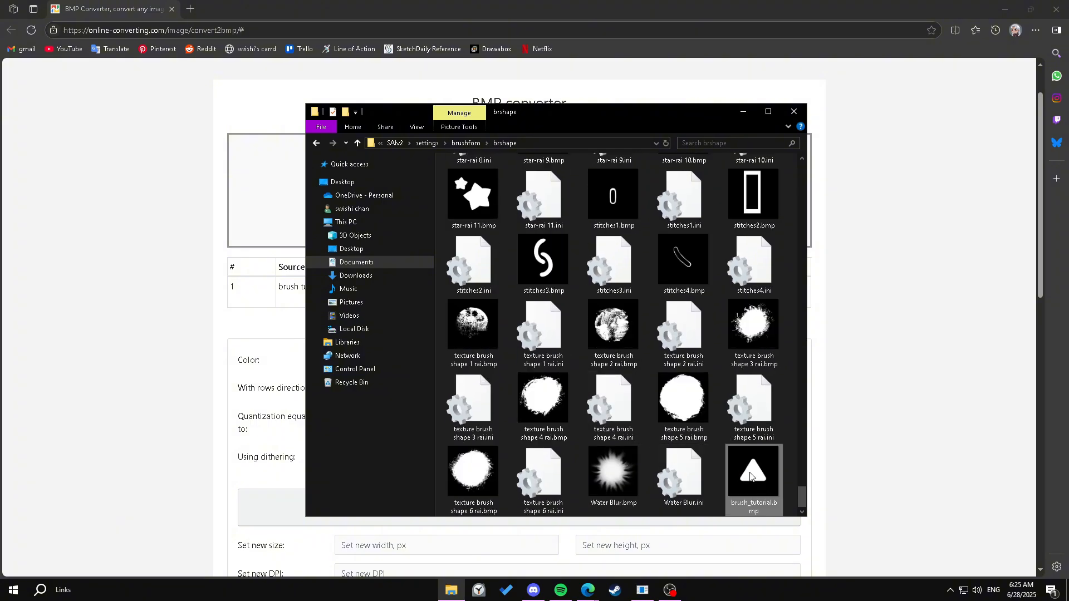
- Duplicate Water Blur.ini in the brshape folder and rename the copy brush_tutorial.ini to match the new bitmap
{"action": "right_click", "coordinate": [690, 482]}
{"action": "left_click", "coordinate": [716, 416]}
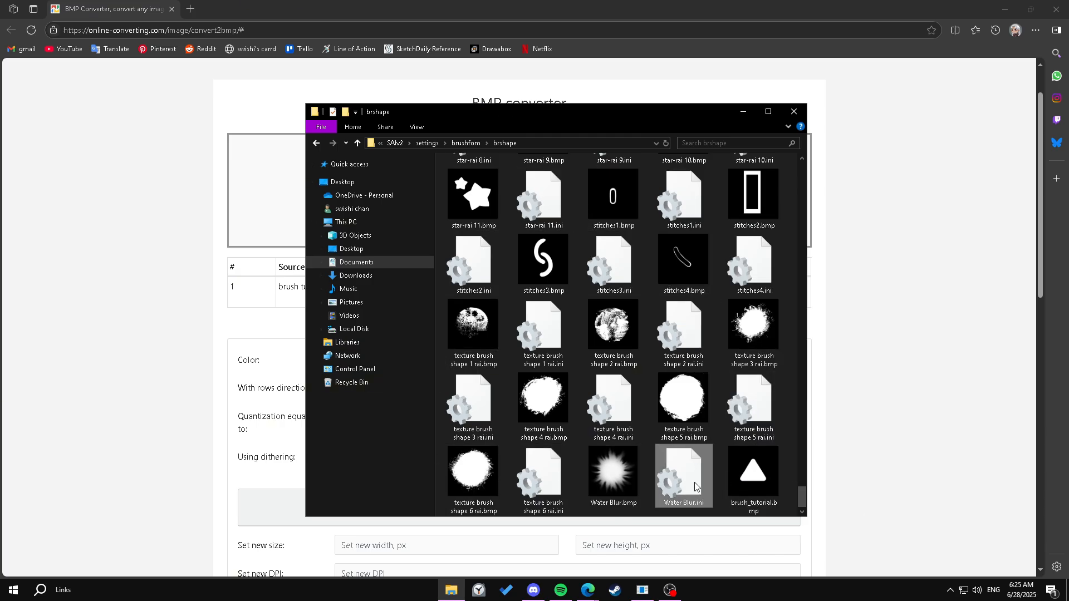
{"action": "left_click", "coordinate": [787, 515]}
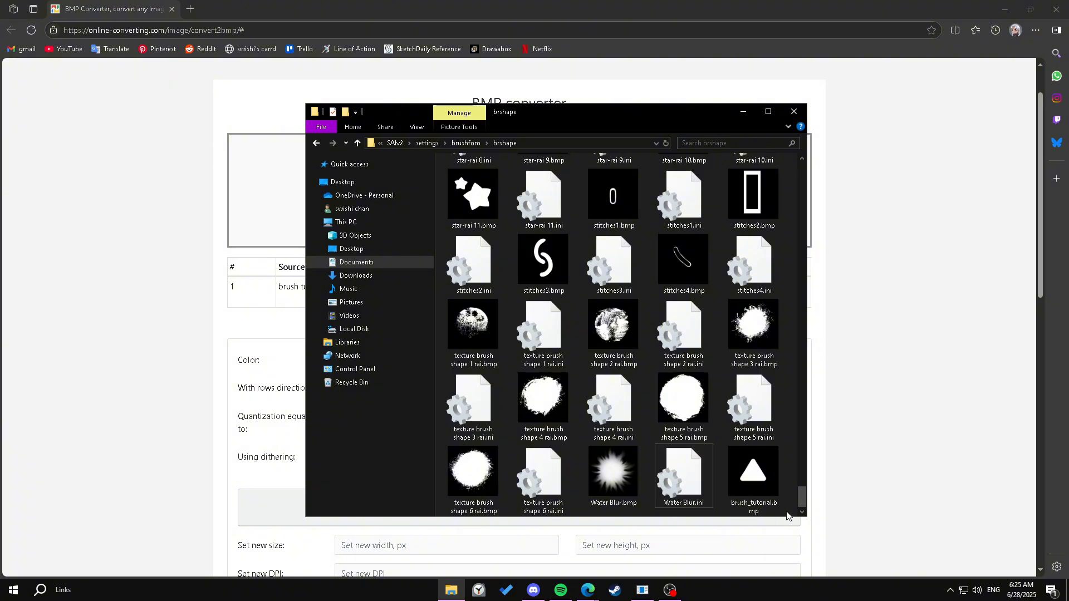
{"action": "key", "text": "ctrl+v"}
{"action": "key", "text": "F2"}
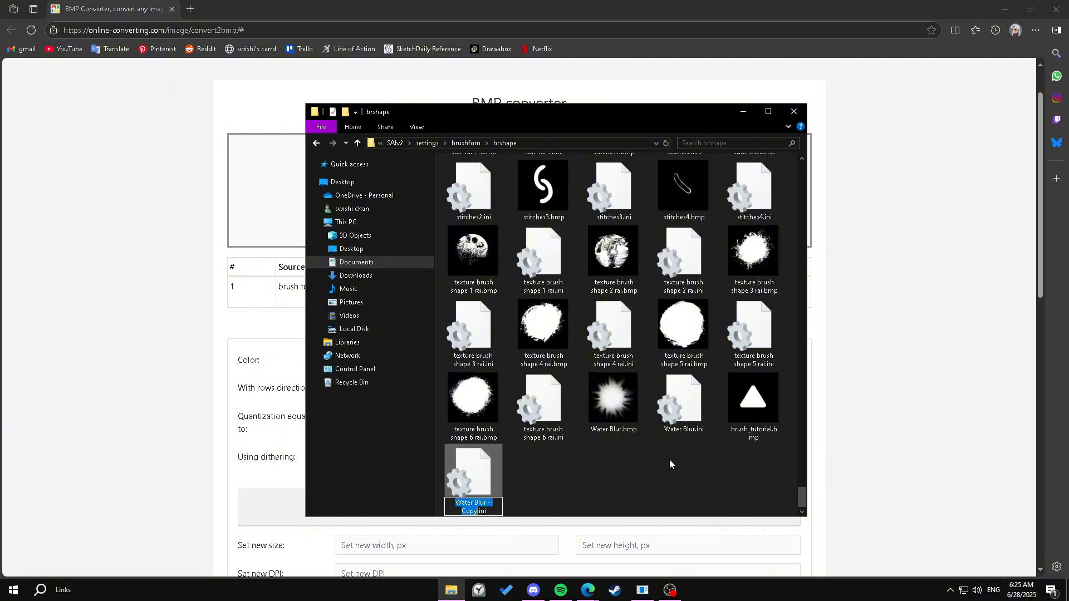
{"action": "type", "text": "brush_tutorial"}
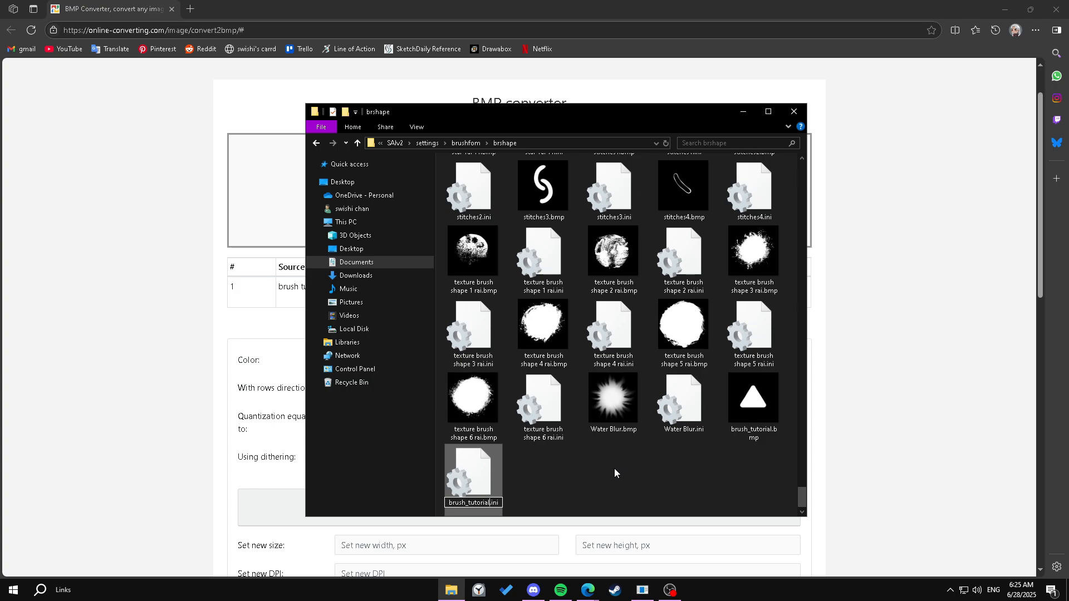
{"action": "left_click", "coordinate": [542, 472]}
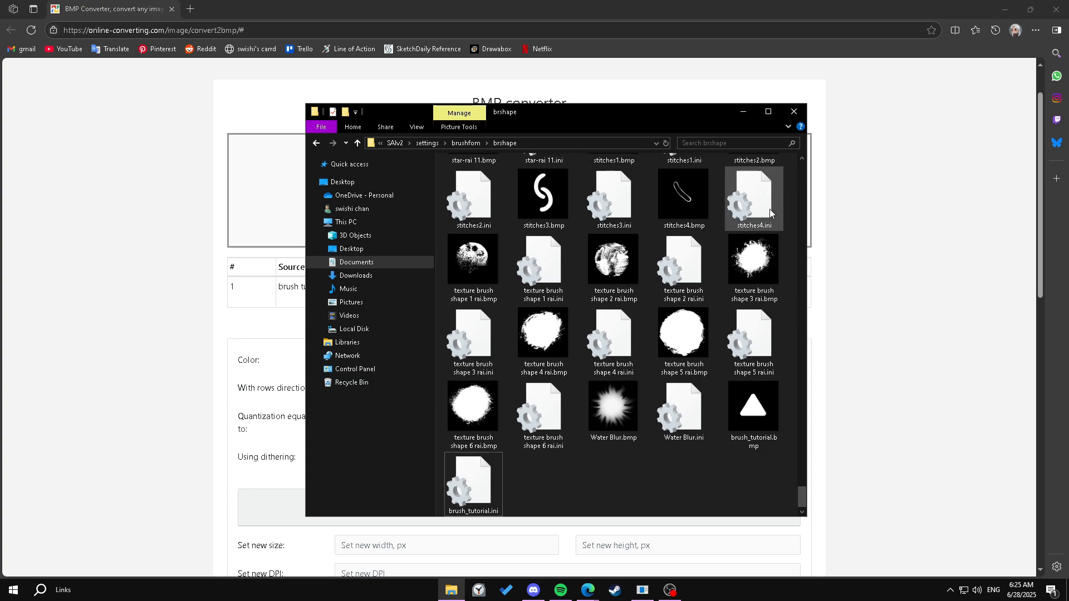
- Switch to PaintTool SAI, restart the program and dismiss the file-opening dialog
{"action": "left_click", "coordinate": [643, 590]}
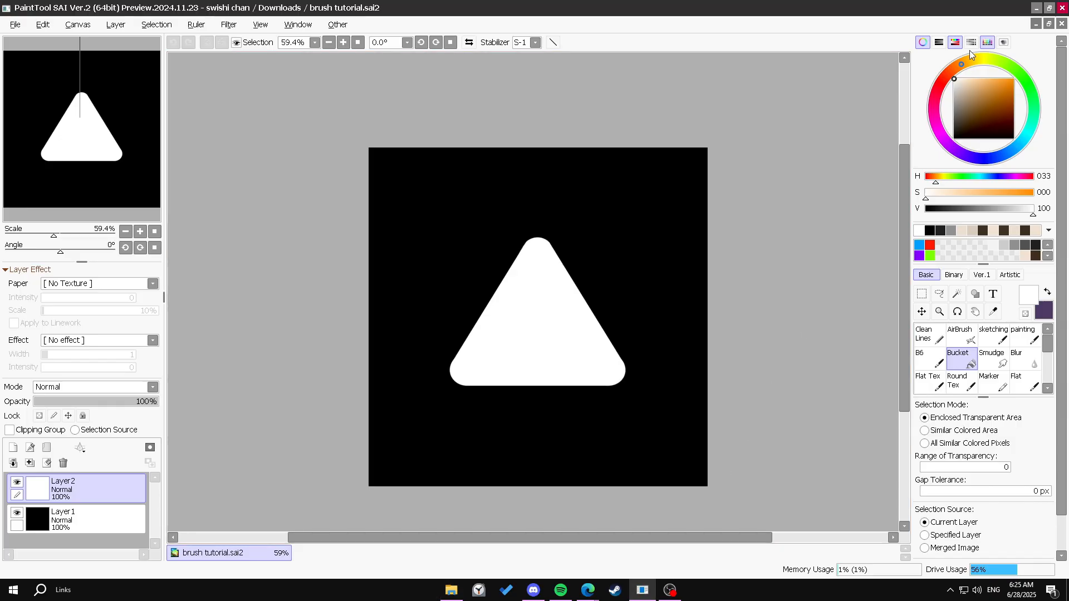
{"action": "left_click", "coordinate": [1064, 6]}
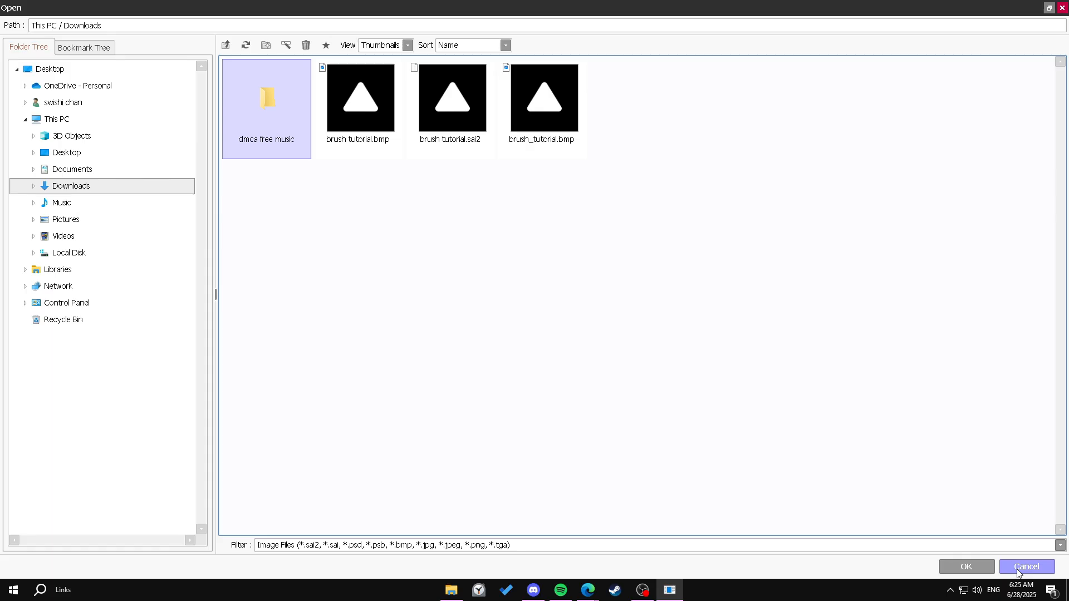
{"action": "left_click", "coordinate": [1018, 568]}
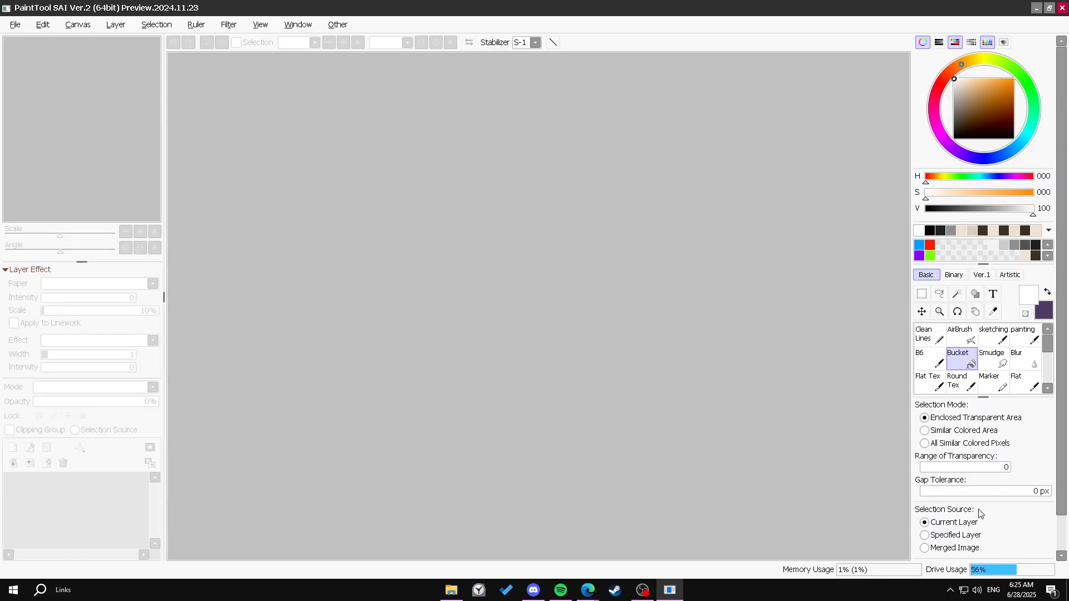
- Select the Tutorial brush and set its brush shape to brush_tutorial
{"action": "scroll", "coordinate": [969, 359], "scroll_direction": "down", "scroll_amount": 5}
{"action": "left_click", "coordinate": [960, 359]}
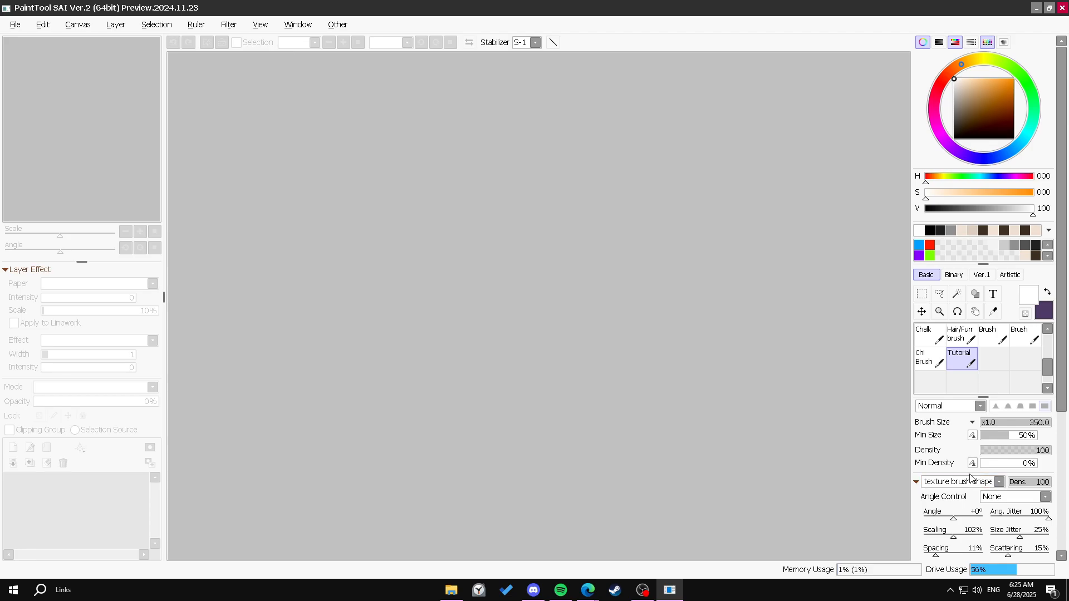
{"action": "left_click", "coordinate": [954, 486]}
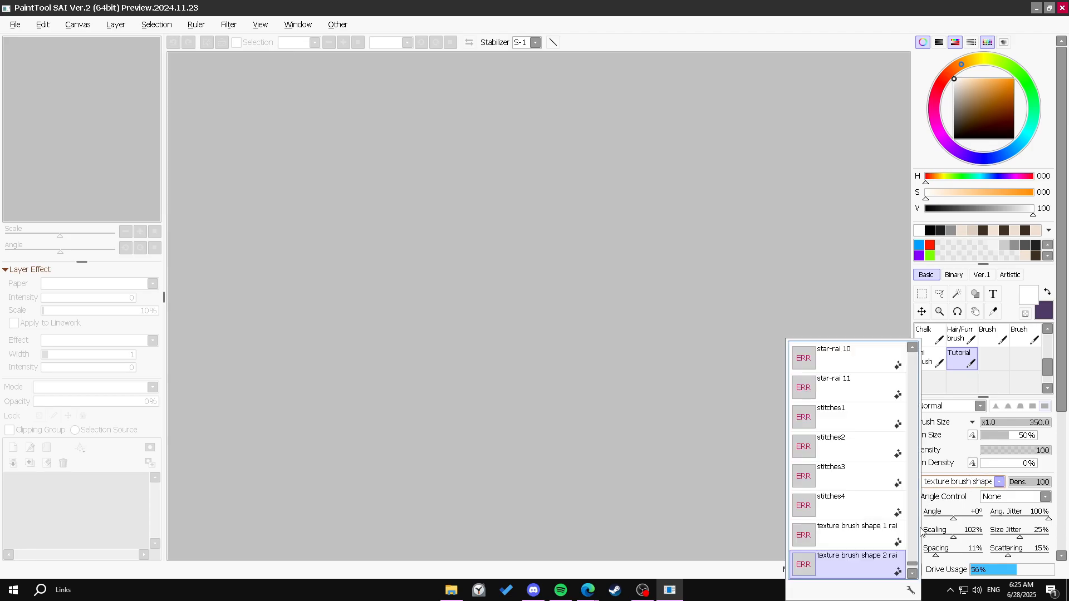
{"action": "scroll", "coordinate": [914, 568], "scroll_direction": "up", "scroll_amount": 10}
{"action": "left_click", "coordinate": [856, 471]}
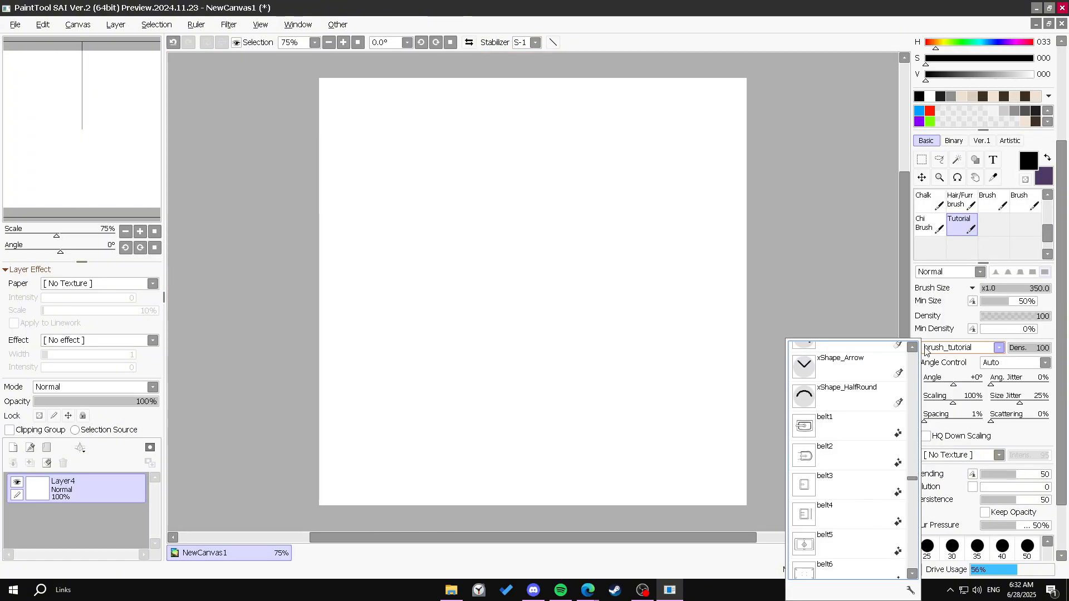
{"action": "left_click", "coordinate": [950, 350]}
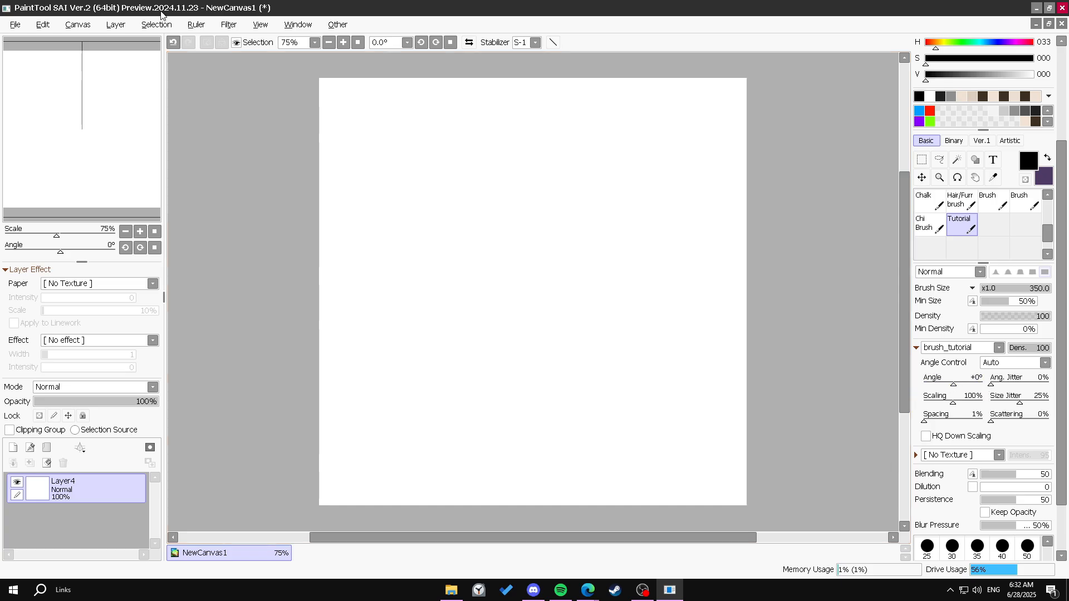
- Try the Bristle, Wave 15 and firesparks rai 5 shapes on the Tutorial brush to compare their available settings
{"action": "left_click", "coordinate": [992, 343]}
{"action": "scroll", "coordinate": [841, 445], "scroll_direction": "down", "scroll_amount": 2}
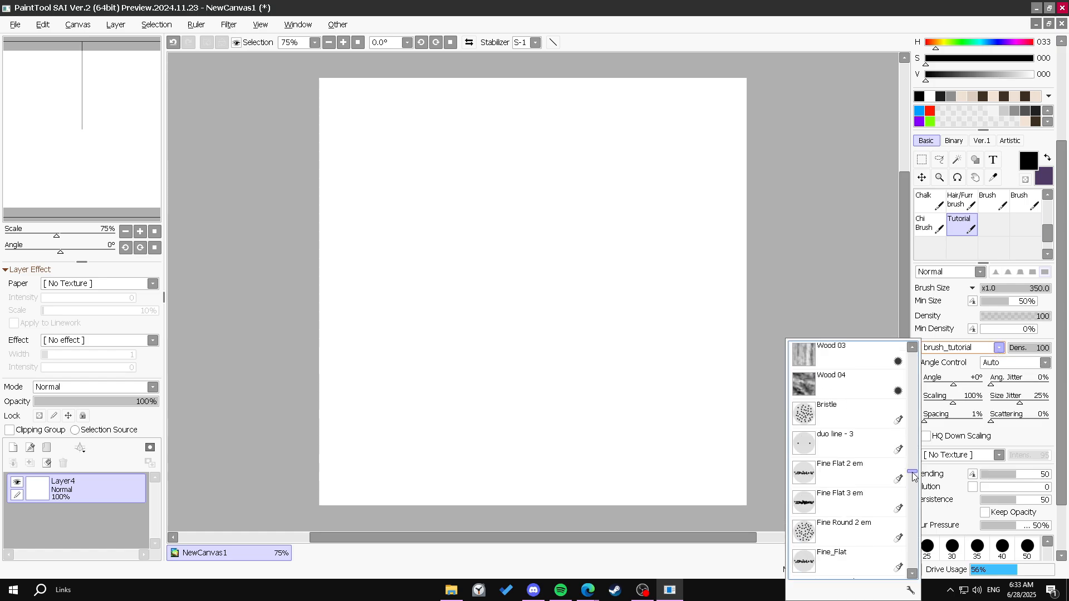
{"action": "left_click", "coordinate": [838, 415]}
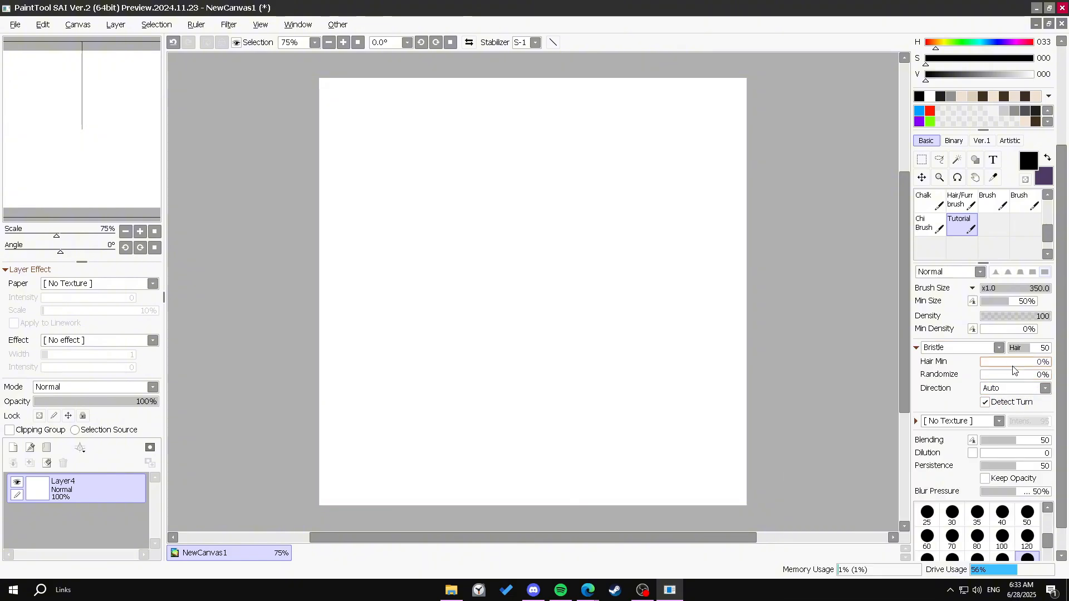
{"action": "left_click", "coordinate": [988, 350]}
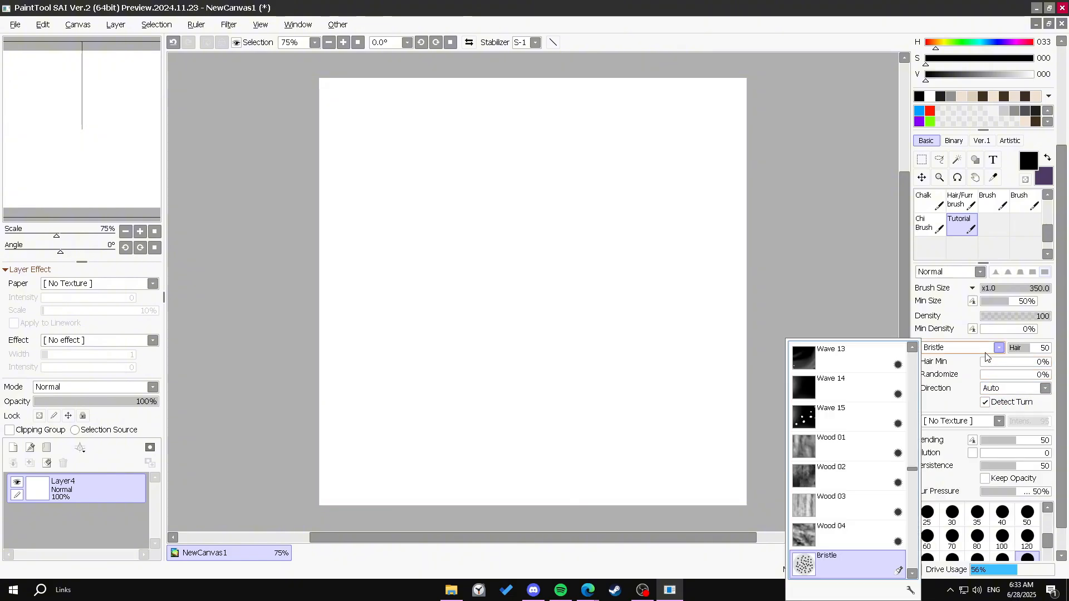
{"action": "left_click", "coordinate": [849, 418]}
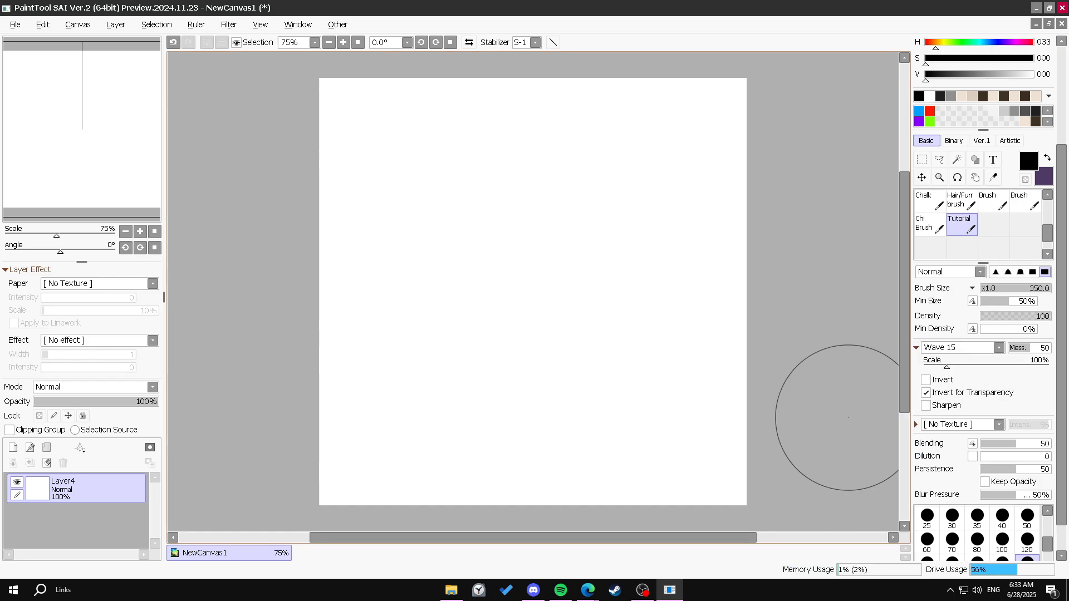
{"action": "left_click", "coordinate": [969, 348]}
{"action": "left_click_drag", "start_coordinate": [915, 472], "coordinate": [915, 488]}
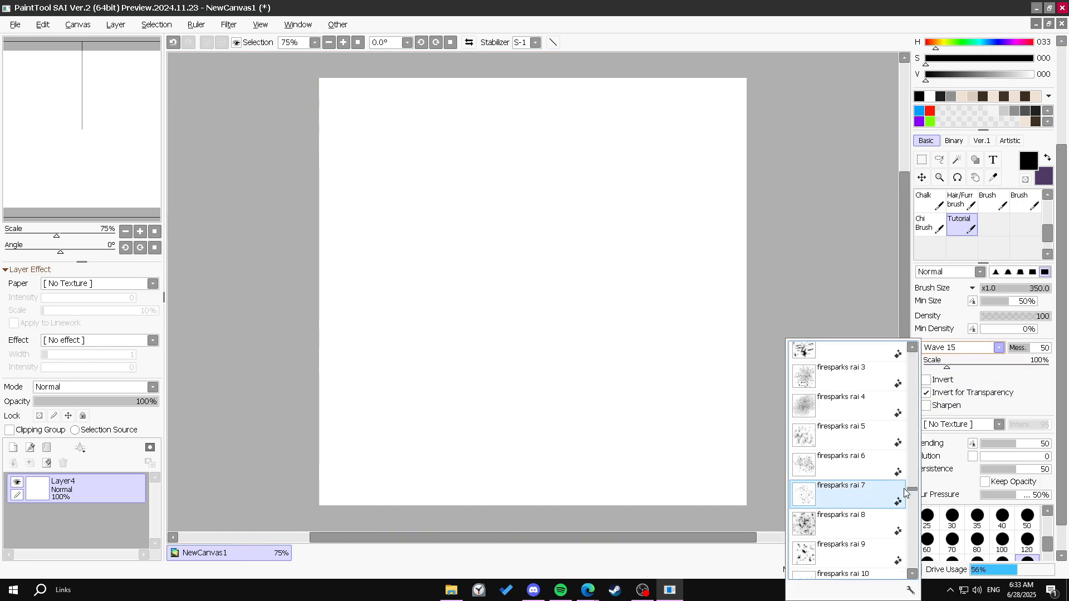
{"action": "left_click", "coordinate": [846, 441]}
- Set the Tutorial brush to the brush_tutorial shape with density 100, Angle Control Auto and angle jitter 0%
{"action": "left_click", "coordinate": [969, 349]}
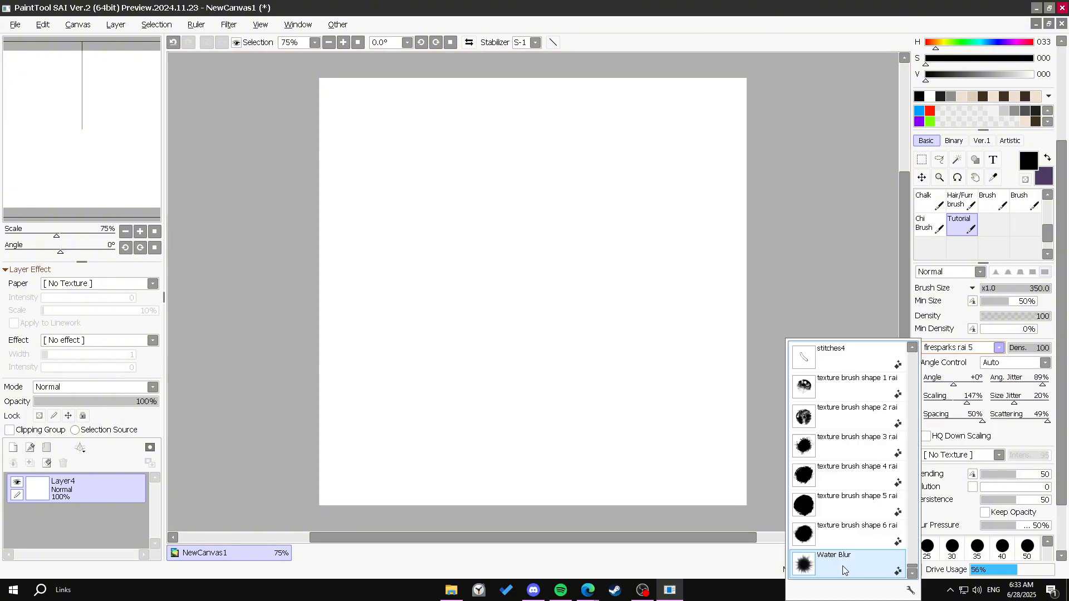
{"action": "left_click_drag", "start_coordinate": [912, 489], "coordinate": [912, 481]}
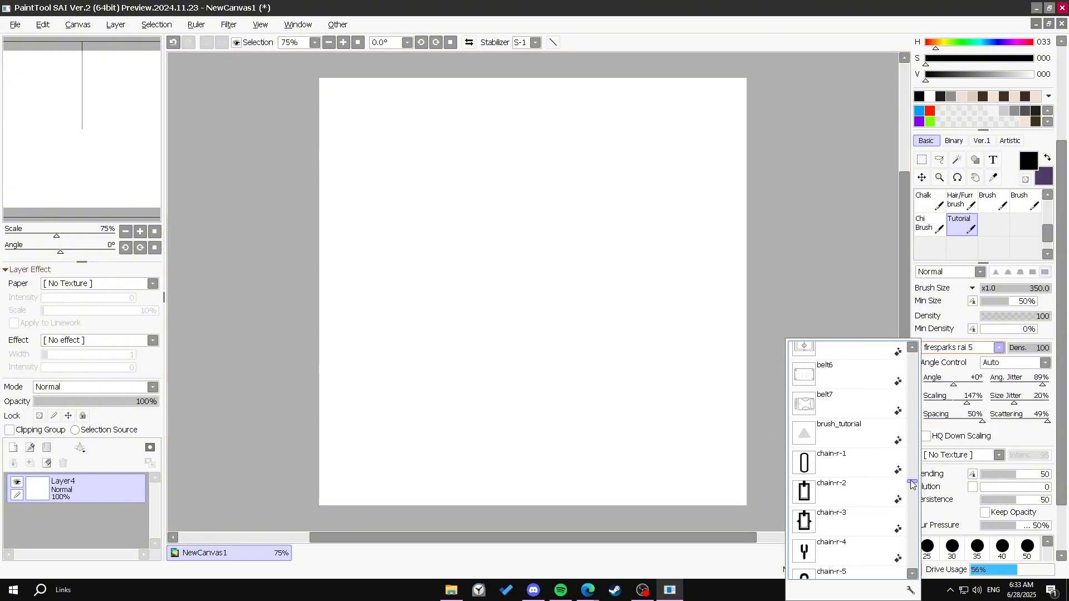
{"action": "left_click", "coordinate": [852, 436]}
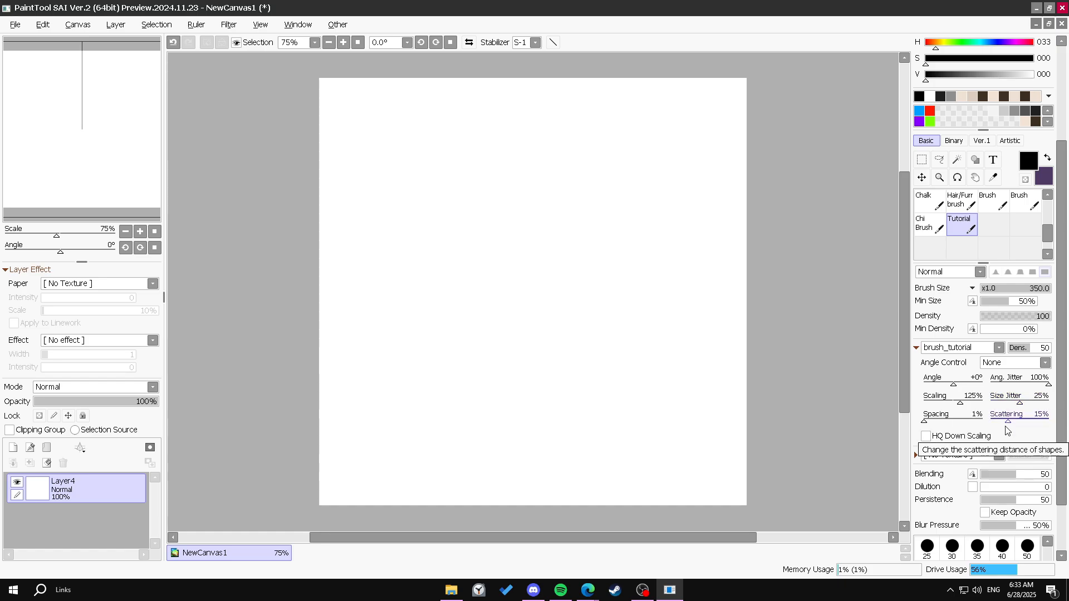
{"action": "left_click", "coordinate": [1023, 363]}
{"action": "left_click", "coordinate": [1013, 390]}
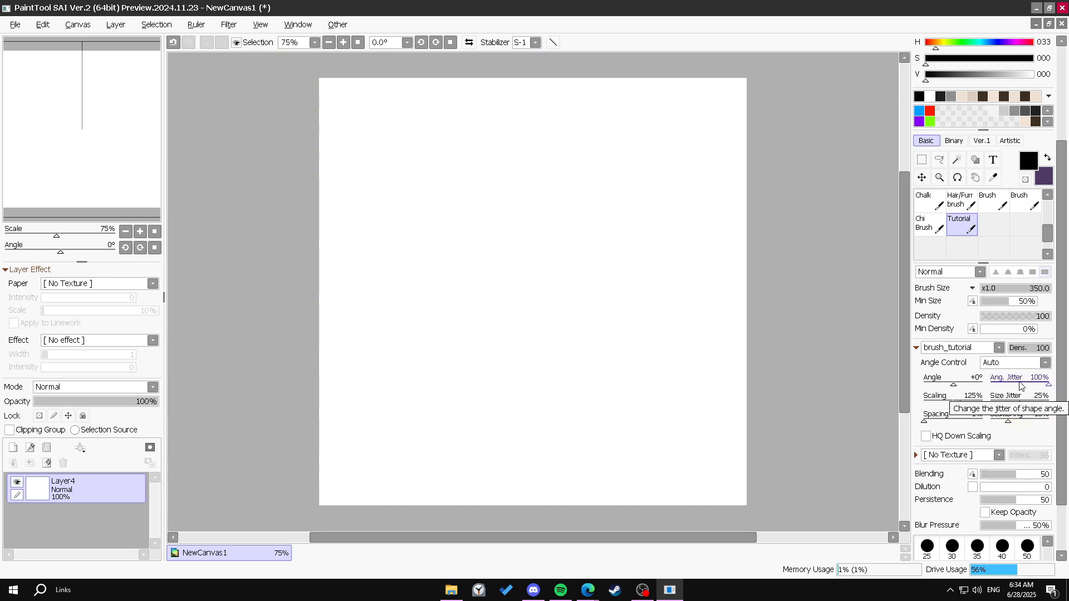
- Paint several curved black test strokes across the upper, middle and lower parts of the canvas
{"action": "left_click_drag", "start_coordinate": [501, 262], "coordinate": [649, 312]}
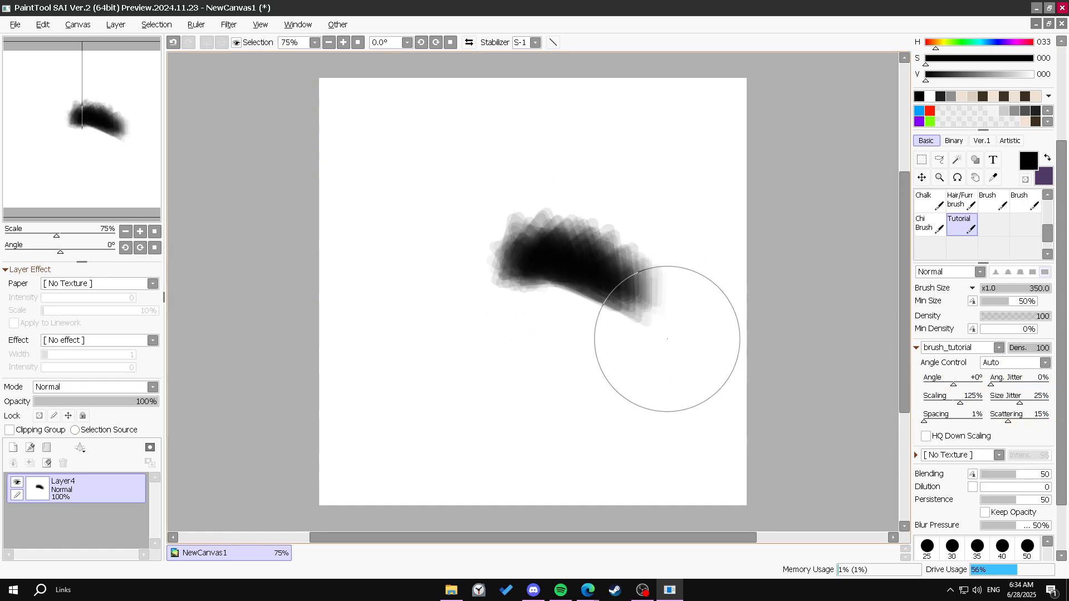
{"action": "left_click_drag", "start_coordinate": [367, 200], "coordinate": [646, 184]}
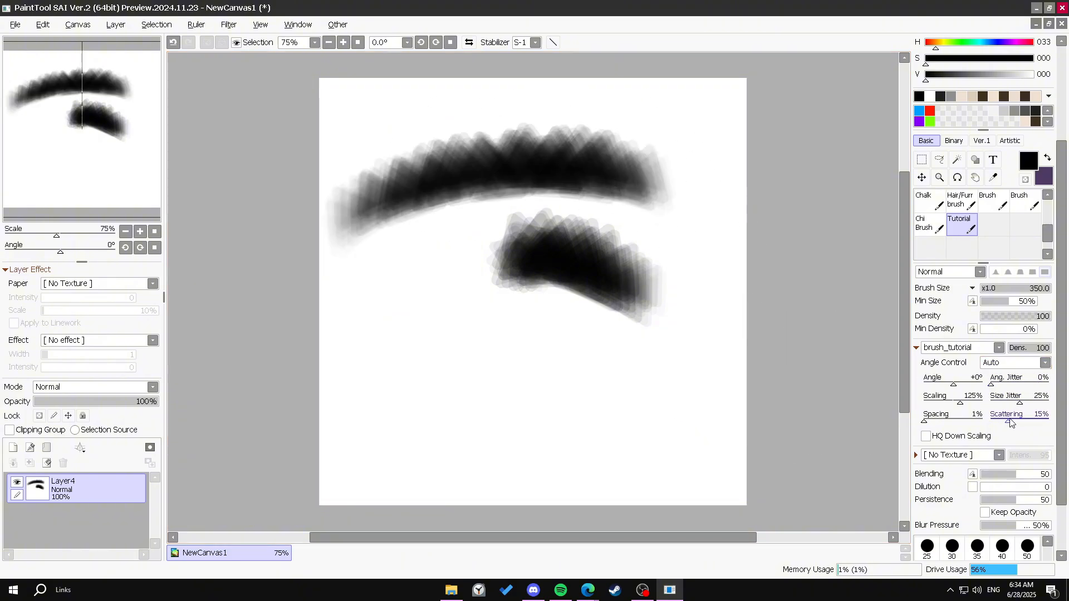
{"action": "mouse_move", "coordinate": [635, 314]}
{"action": "left_mouse_down"}
{"action": "mouse_move", "coordinate": [353, 310]}
{"action": "mouse_move", "coordinate": [432, 449]}
{"action": "mouse_move", "coordinate": [641, 345]}
{"action": "left_mouse_up"}
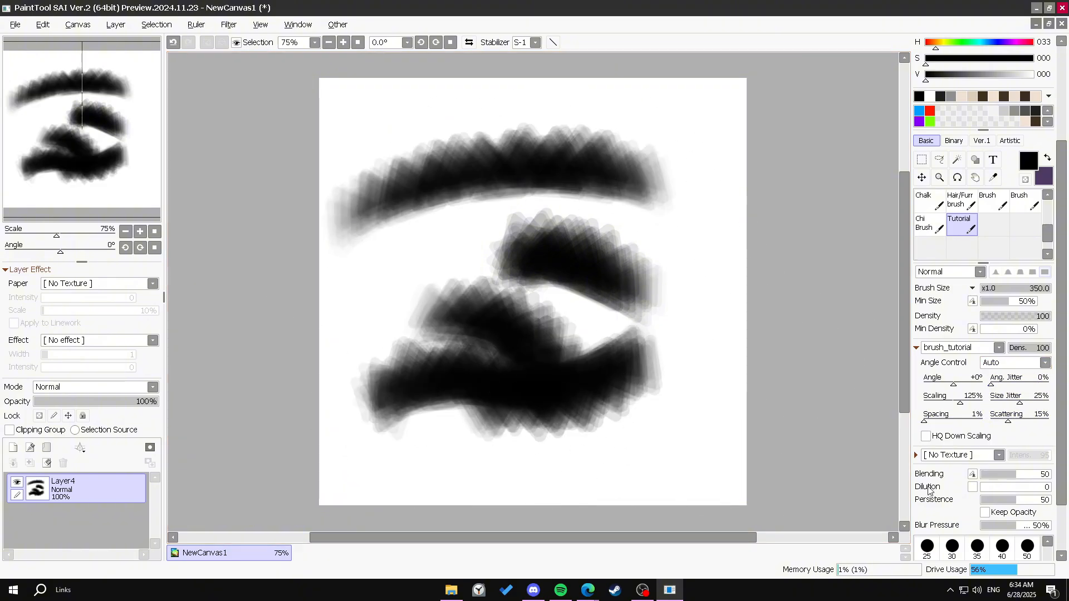
- Set the brush's Scattering to 0% and paint more curved test strokes over the whole canvas
{"action": "left_click_drag", "start_coordinate": [1009, 422], "coordinate": [987, 422]}
{"action": "left_click_drag", "start_coordinate": [691, 267], "coordinate": [716, 424]}
{"action": "left_click_drag", "start_coordinate": [684, 154], "coordinate": [622, 318]}
{"action": "mouse_move", "coordinate": [576, 202]}
{"action": "left_mouse_down"}
{"action": "mouse_move", "coordinate": [504, 199]}
{"action": "mouse_move", "coordinate": [656, 420]}
{"action": "mouse_move", "coordinate": [513, 465]}
{"action": "mouse_move", "coordinate": [651, 476]}
{"action": "left_mouse_up"}
{"action": "mouse_move", "coordinate": [663, 120]}
{"action": "left_mouse_down"}
{"action": "mouse_move", "coordinate": [584, 96]}
{"action": "mouse_move", "coordinate": [348, 262]}
{"action": "mouse_move", "coordinate": [406, 410]}
{"action": "mouse_move", "coordinate": [504, 429]}
{"action": "left_mouse_up"}
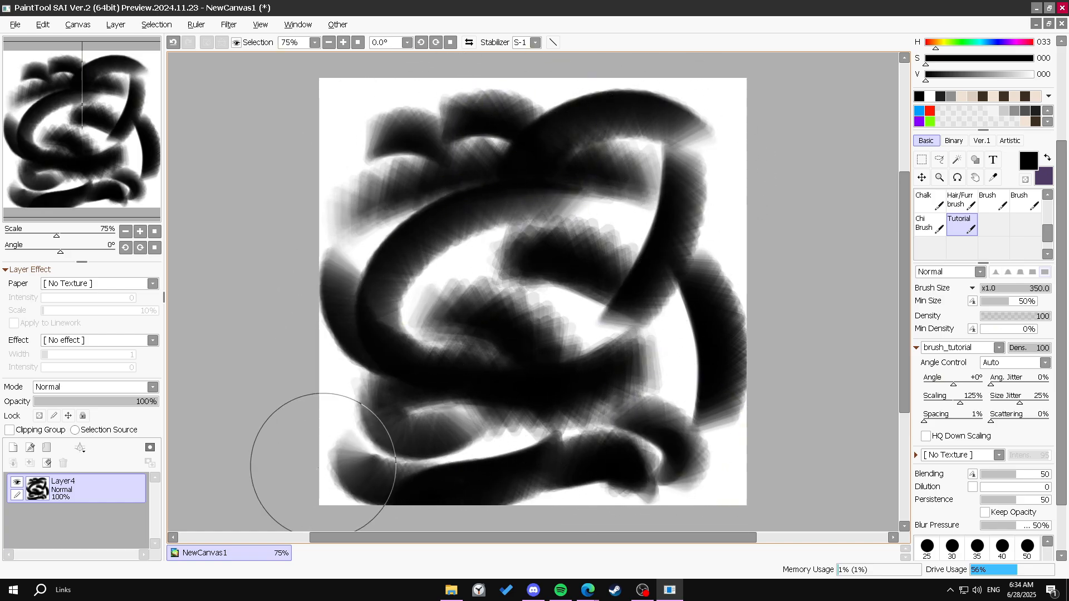
- Add a new layer with Layer4 hidden and paint separate curved test strokes on it
{"action": "left_click", "coordinate": [12, 448]}
{"action": "left_click", "coordinate": [17, 512]}
{"action": "left_click_drag", "start_coordinate": [409, 236], "coordinate": [551, 181]}
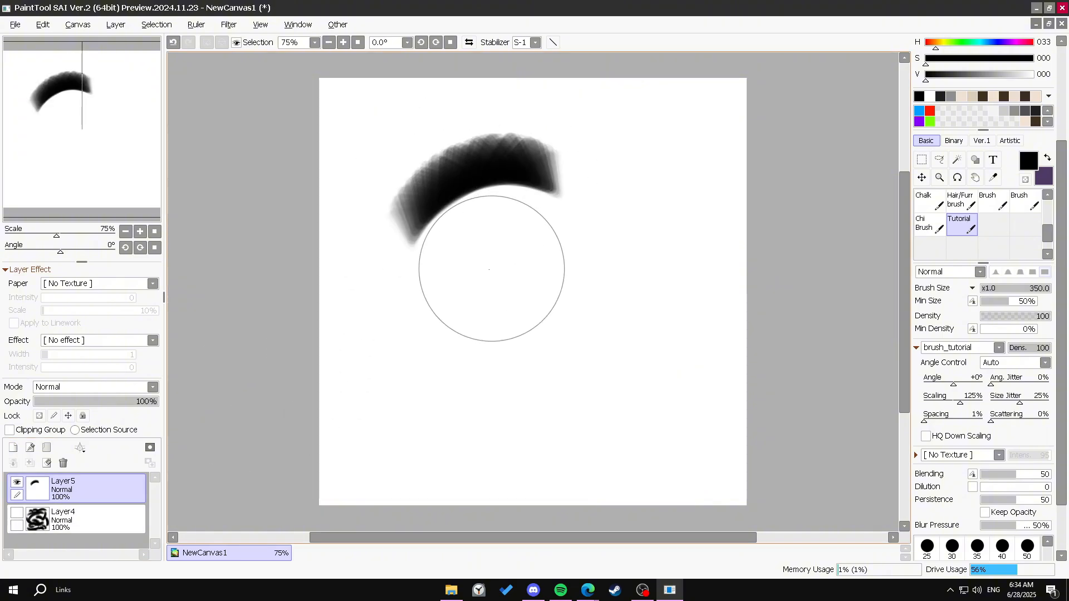
{"action": "left_click_drag", "start_coordinate": [429, 331], "coordinate": [605, 280]}
{"action": "mouse_move", "coordinate": [598, 387]}
{"action": "left_mouse_down"}
{"action": "mouse_move", "coordinate": [700, 417]}
{"action": "mouse_move", "coordinate": [666, 465]}
{"action": "left_mouse_up"}
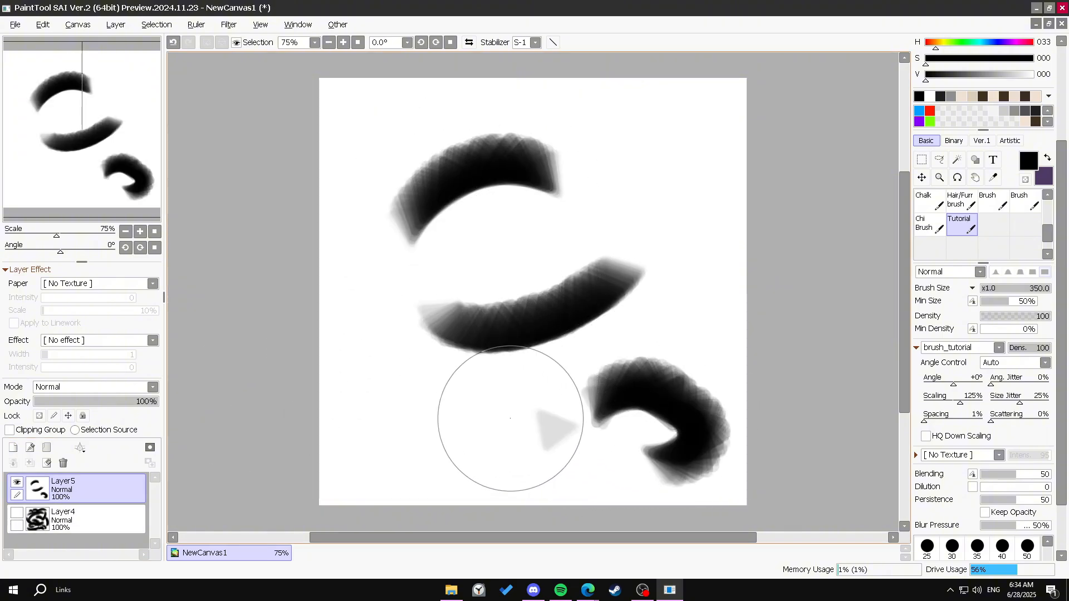
{"action": "left_click_drag", "start_coordinate": [424, 473], "coordinate": [563, 423]}
{"action": "mouse_move", "coordinate": [559, 363]}
{"action": "left_mouse_down"}
{"action": "mouse_move", "coordinate": [679, 267]}
{"action": "mouse_move", "coordinate": [697, 148]}
{"action": "mouse_move", "coordinate": [490, 323]}
{"action": "left_mouse_up"}
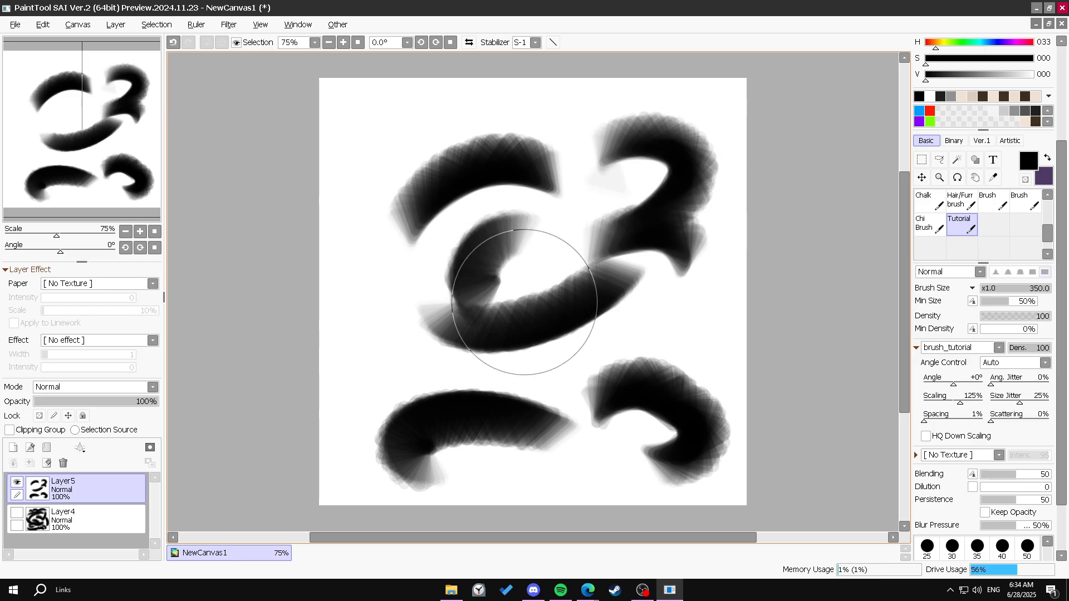